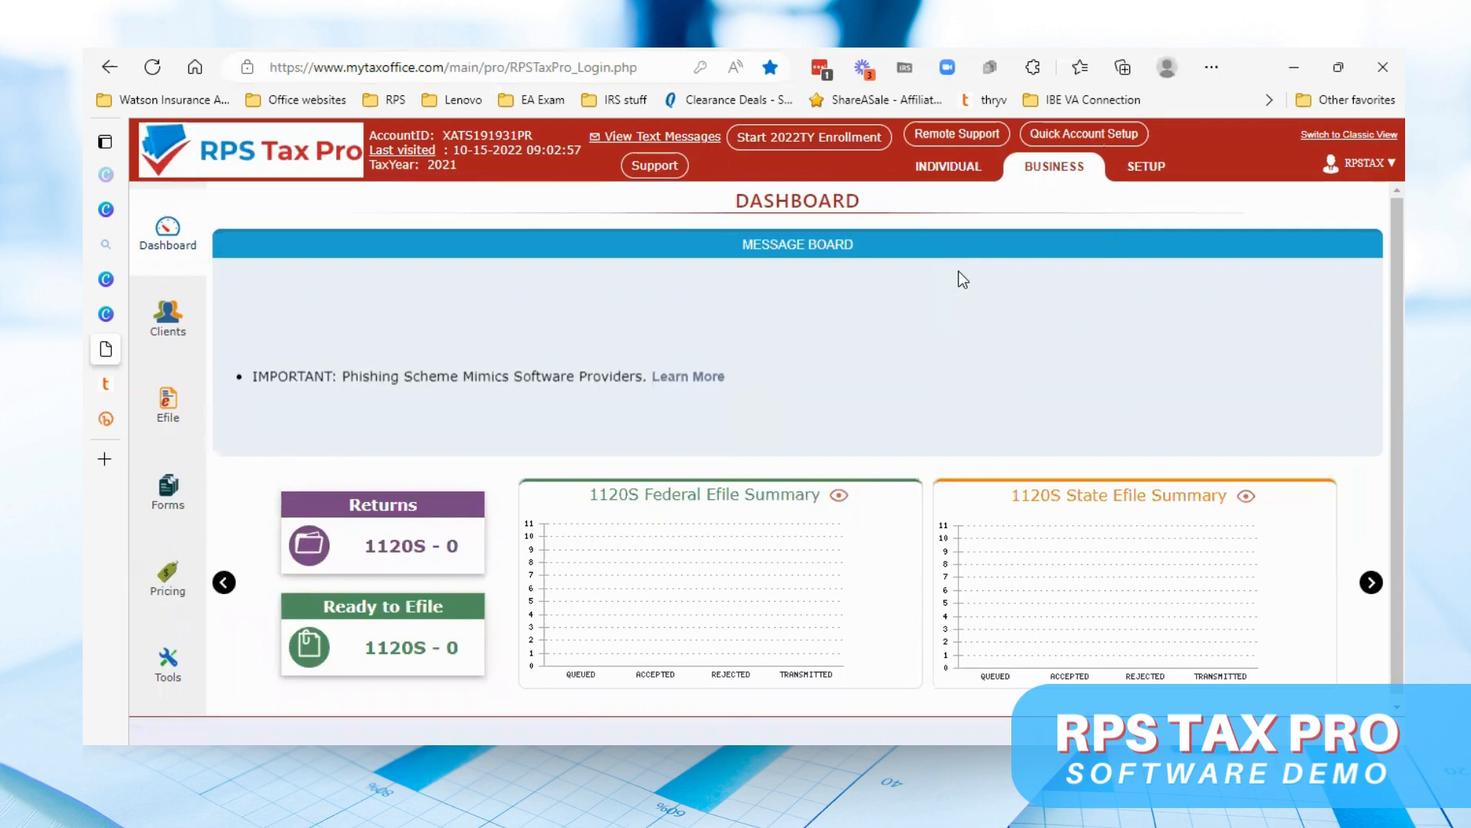
- Switch to the individual returns dashboard and review its message board, reject summary and return charts
{"action": "left_click", "coordinate": [967, 171]}
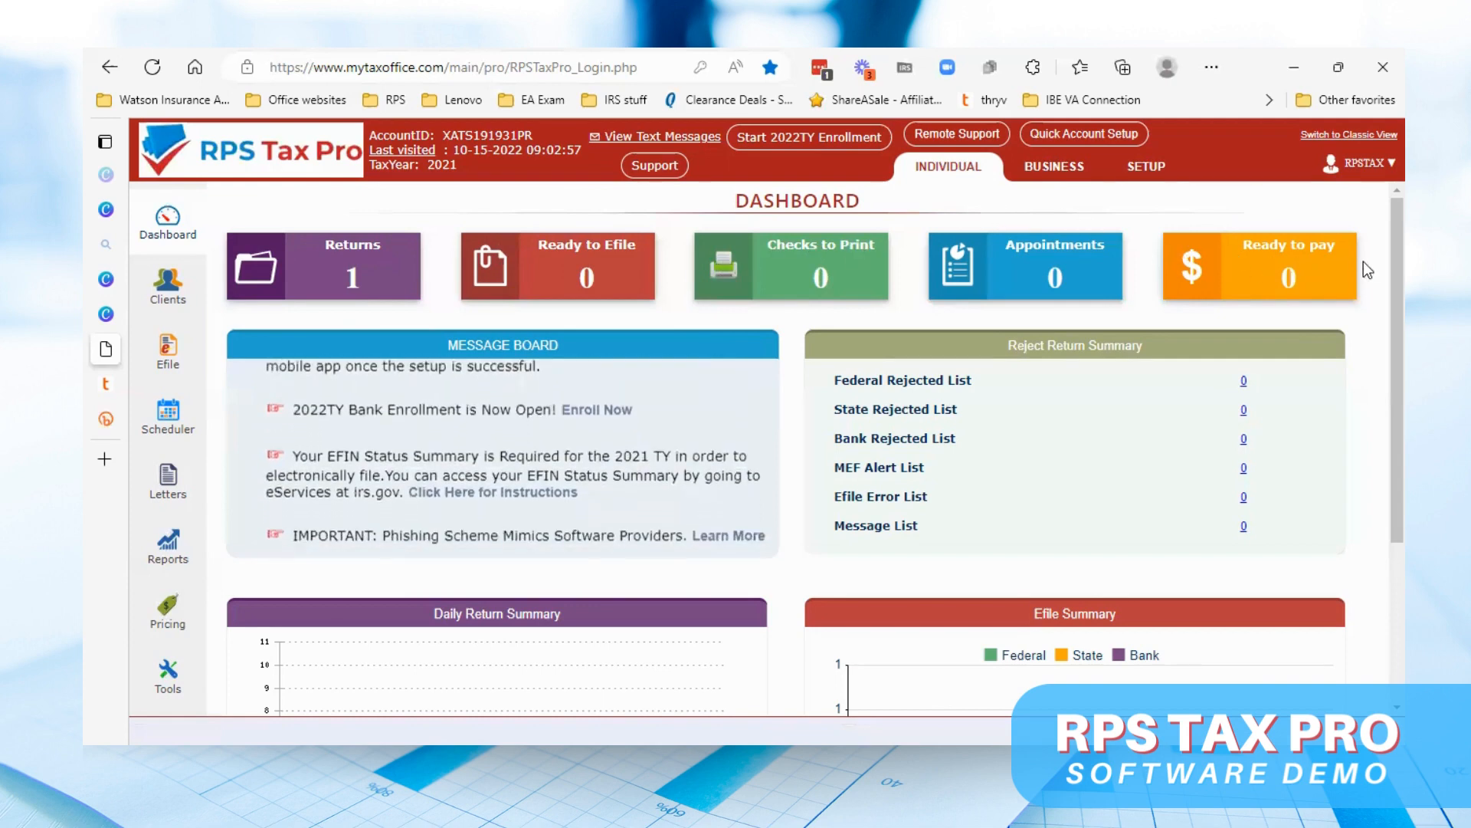
{"action": "scroll", "coordinate": [1291, 273], "scroll_direction": "down", "scroll_amount": 1}
{"action": "scroll", "coordinate": [766, 445], "scroll_direction": "down", "scroll_amount": 2}
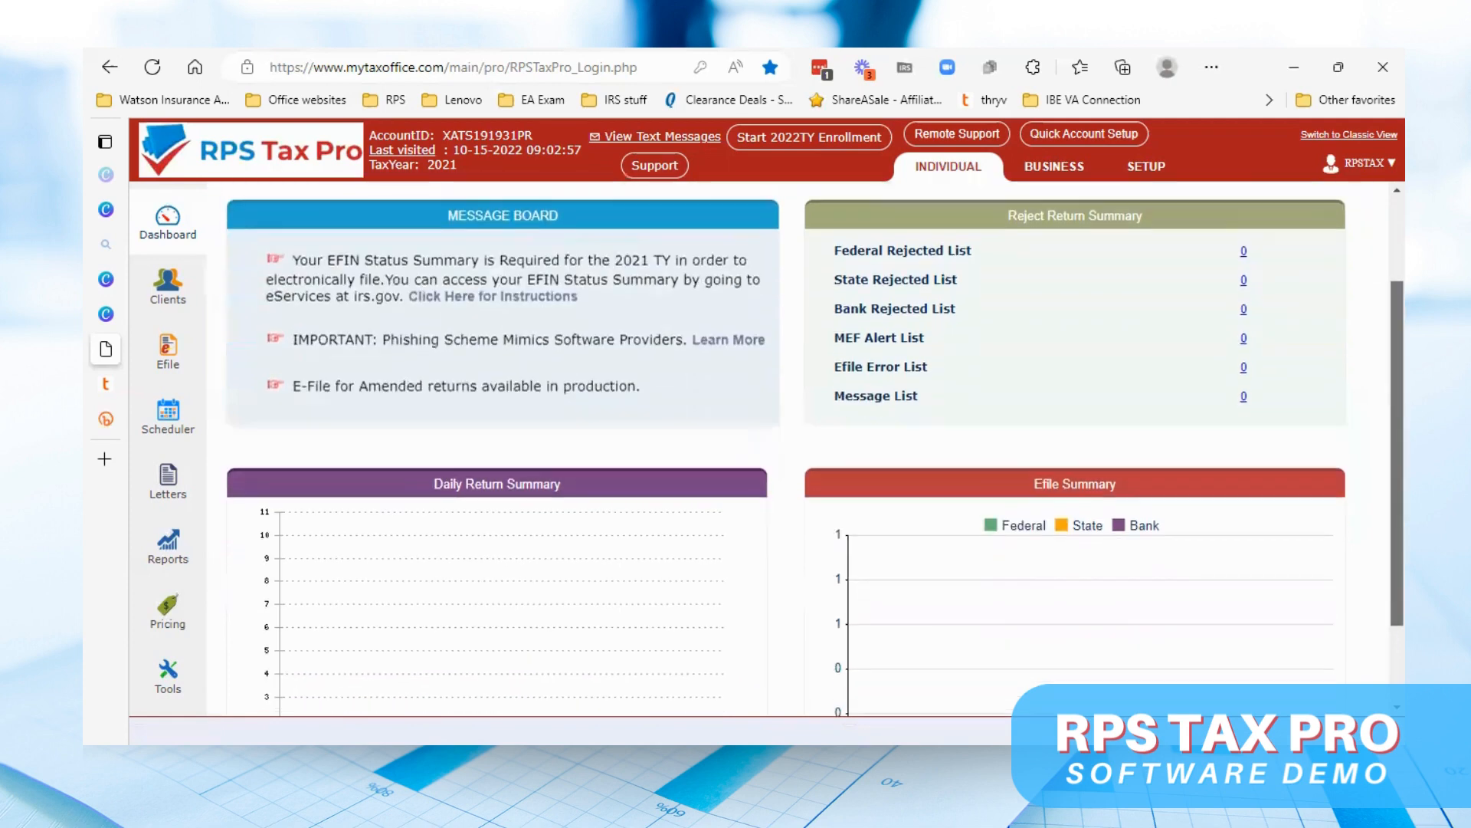
{"action": "scroll", "coordinate": [346, 275], "scroll_direction": "up", "scroll_amount": 3}
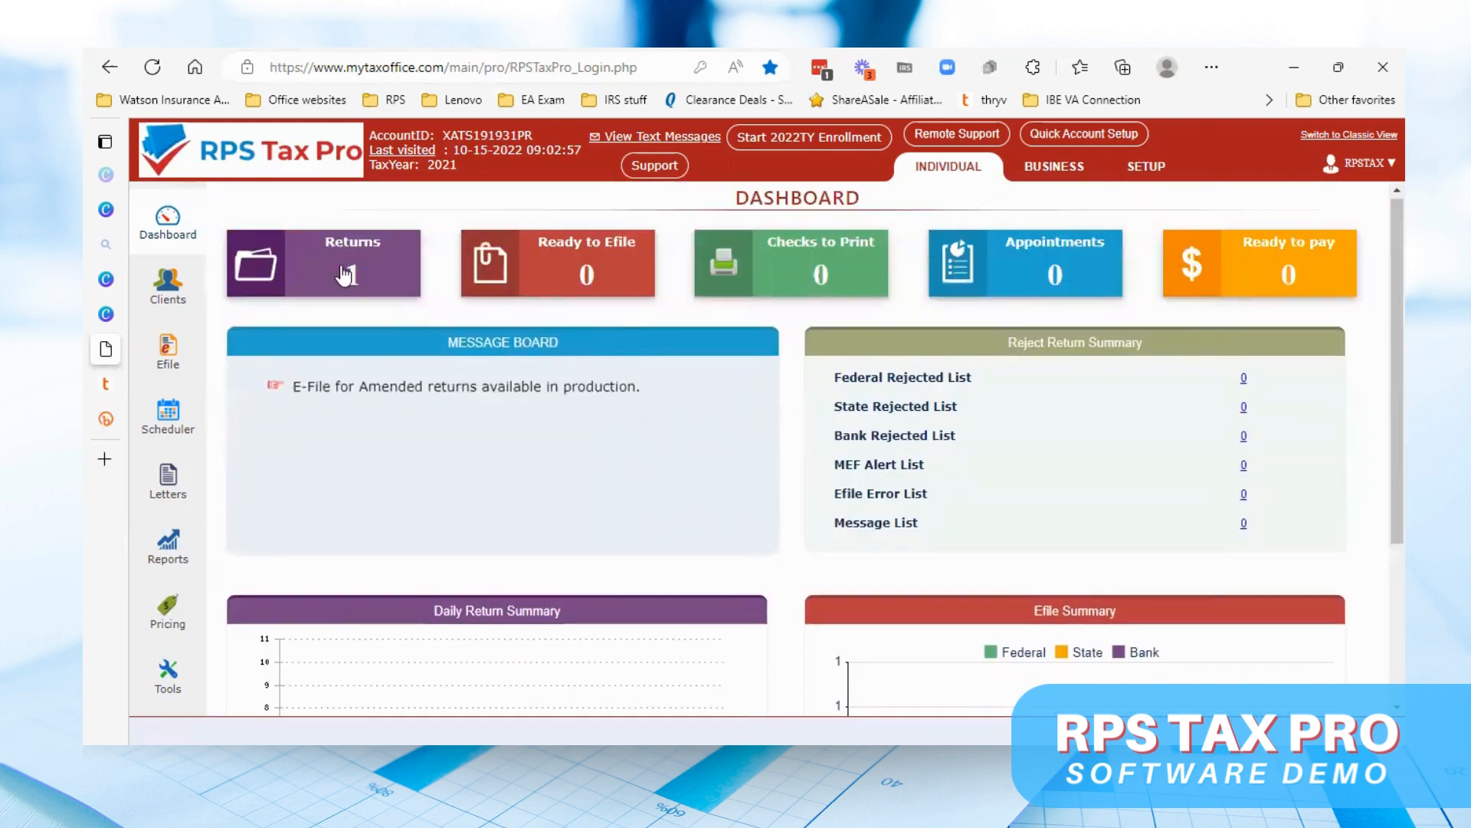
- Open the listed client's individual return from the returns list and start editing it in Direct Input mode
{"action": "left_click", "coordinate": [341, 270]}
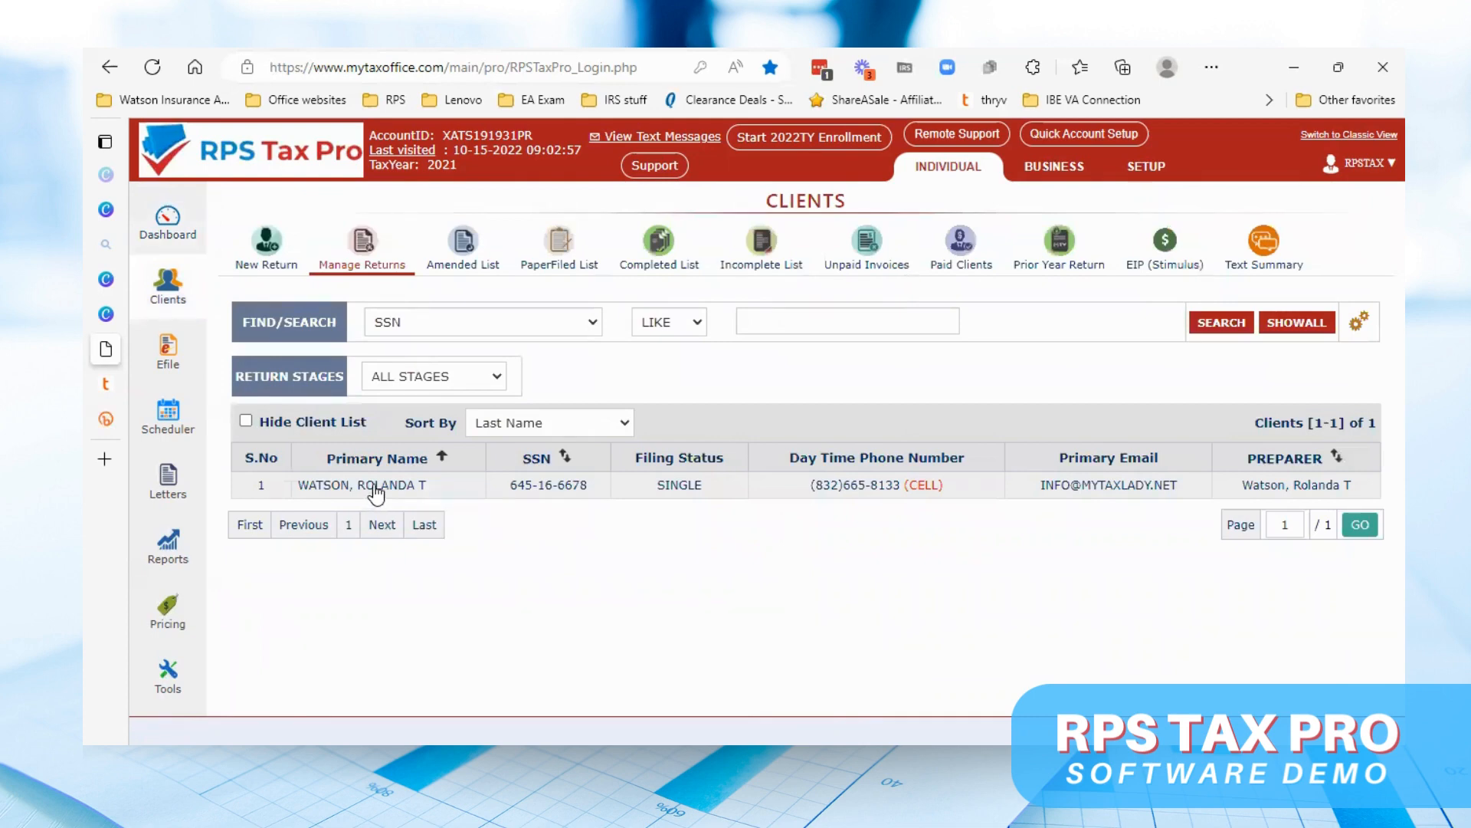
{"action": "double_click", "coordinate": [375, 486]}
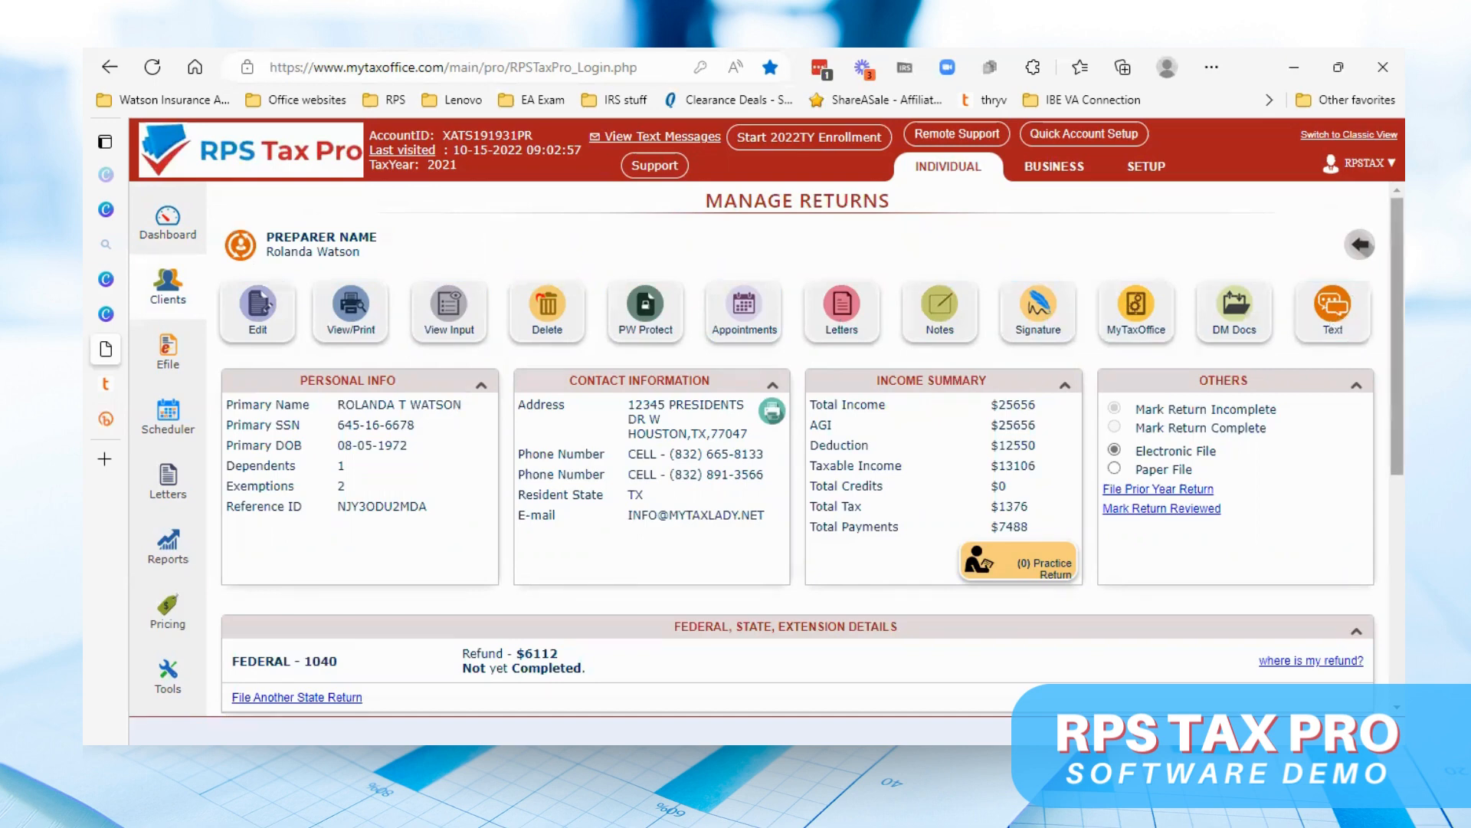
{"action": "scroll", "coordinate": [810, 448], "scroll_direction": "down", "scroll_amount": 1}
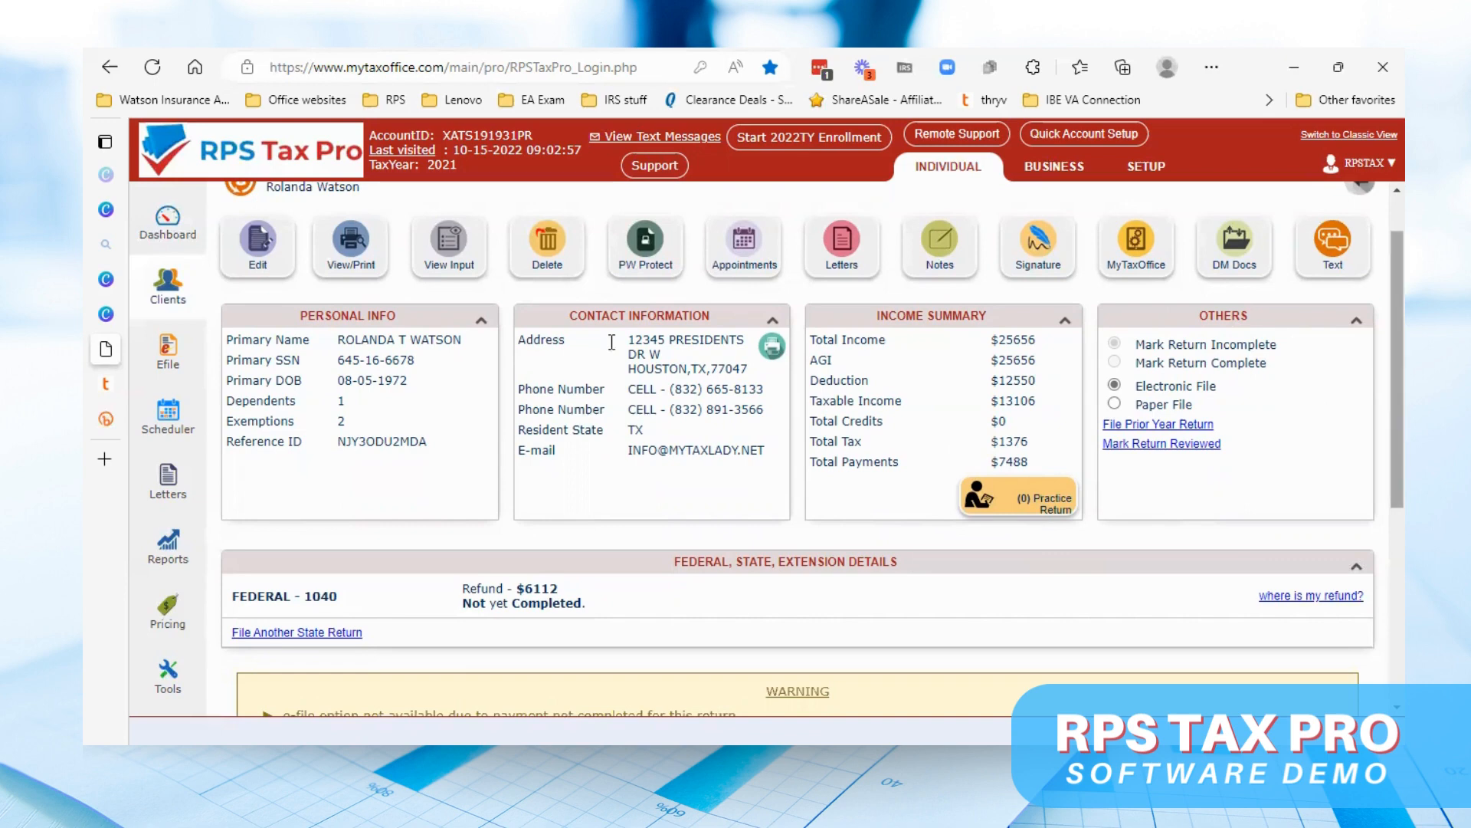
{"action": "left_click", "coordinate": [254, 252]}
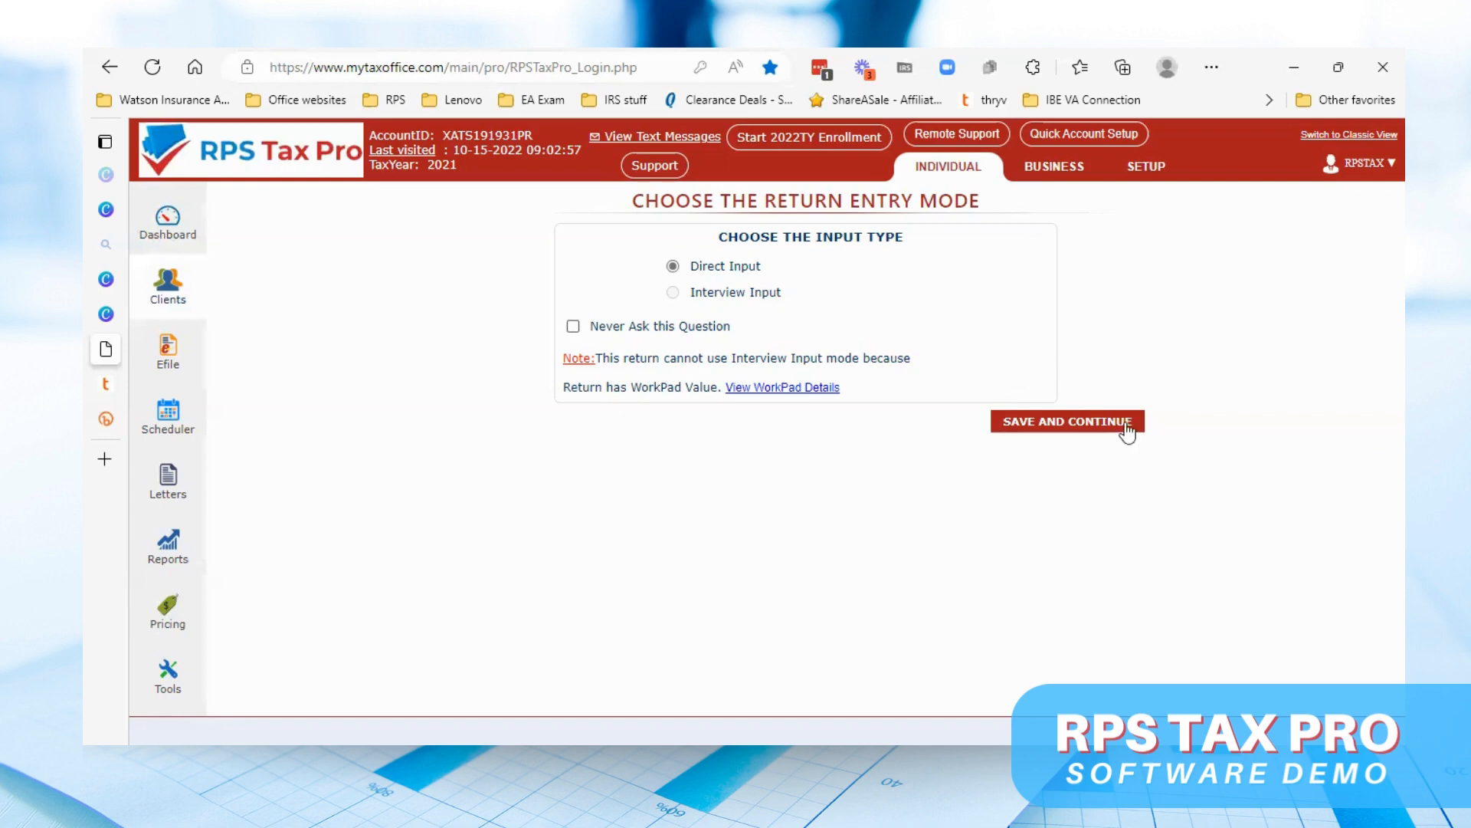
{"action": "left_click", "coordinate": [1074, 420]}
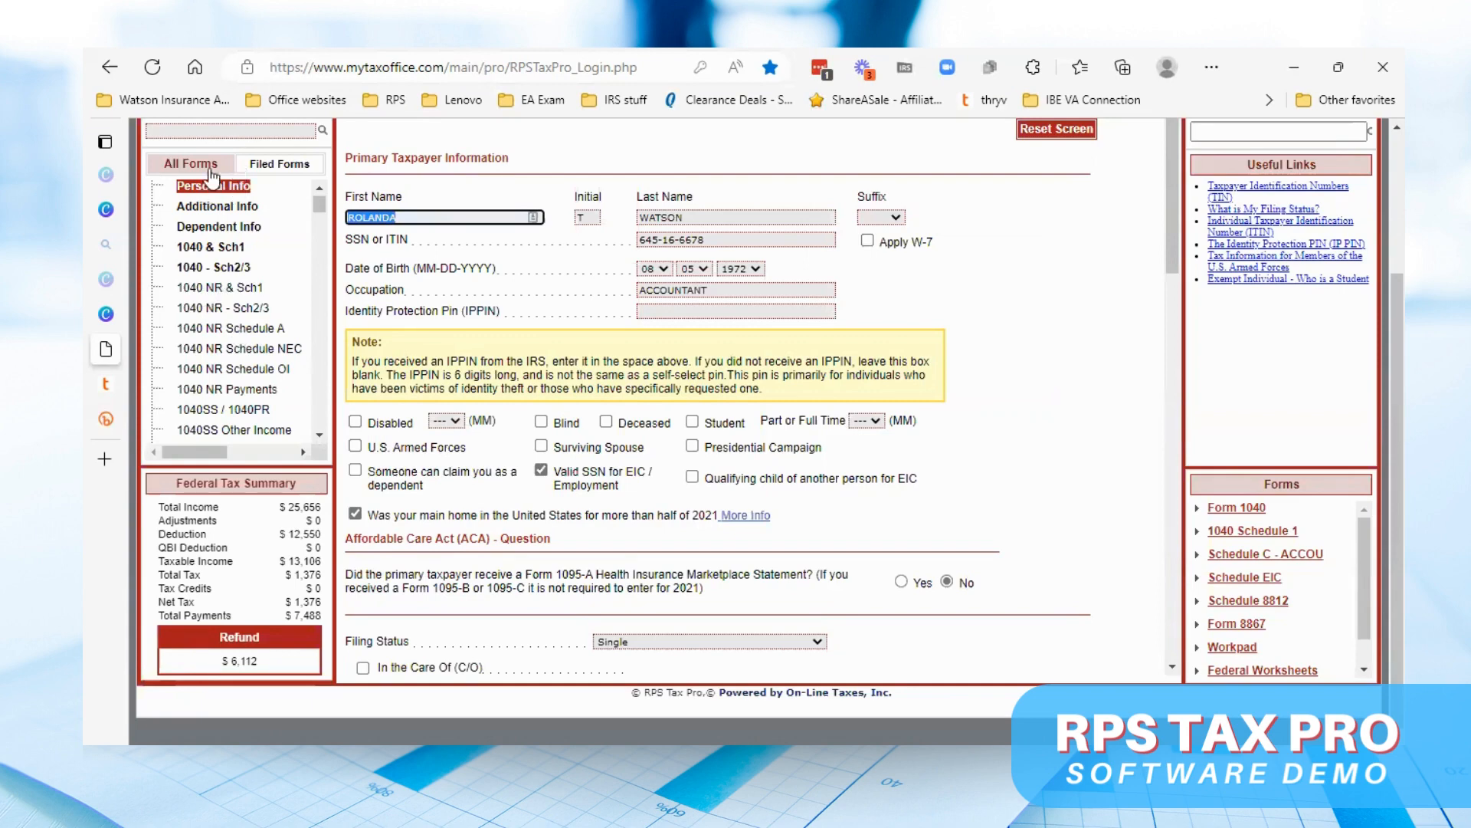
- Search the return's available forms for 1099
{"action": "left_click", "coordinate": [191, 124]}
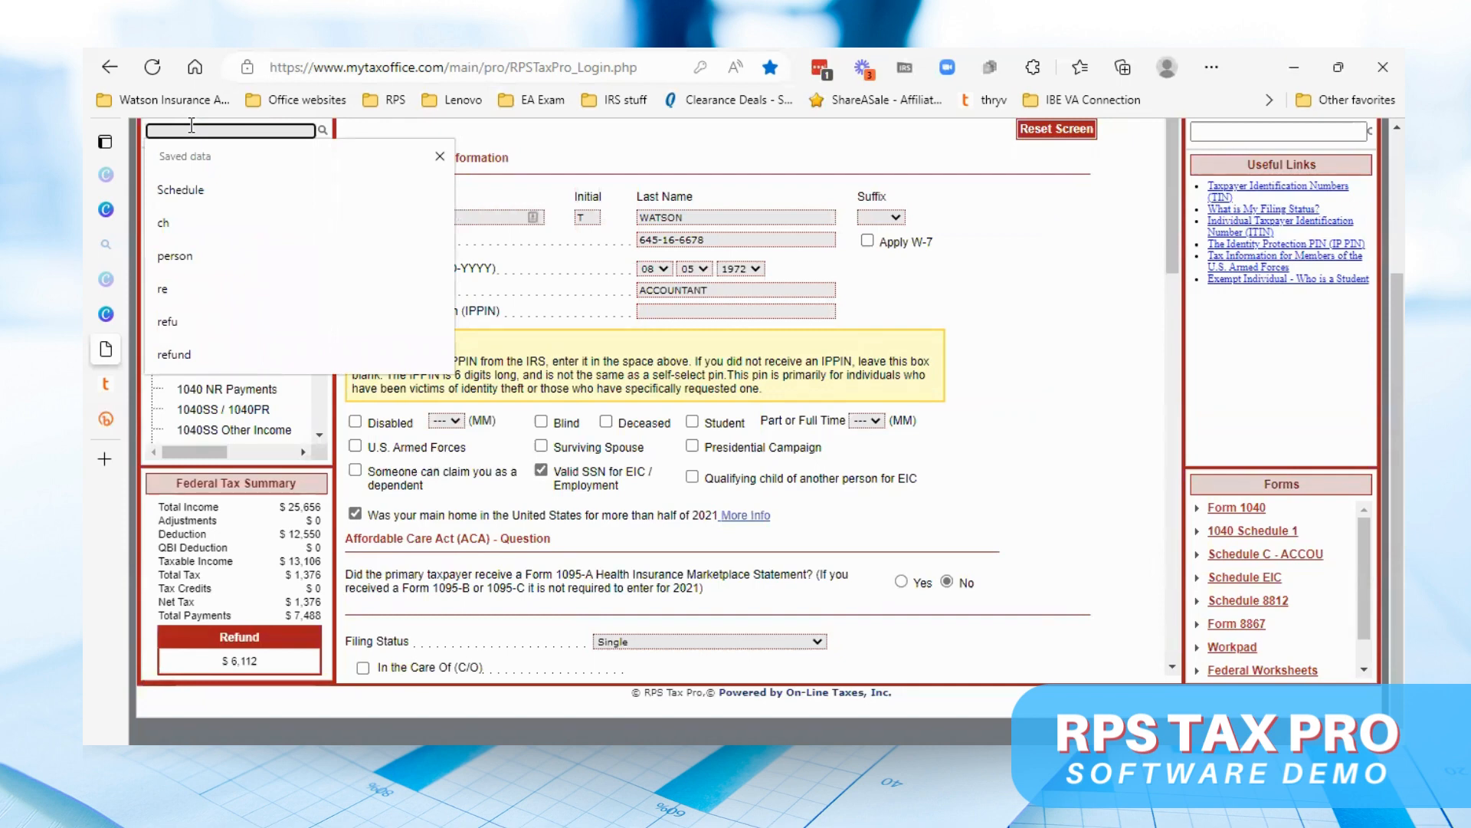
{"action": "type", "text": "1"}
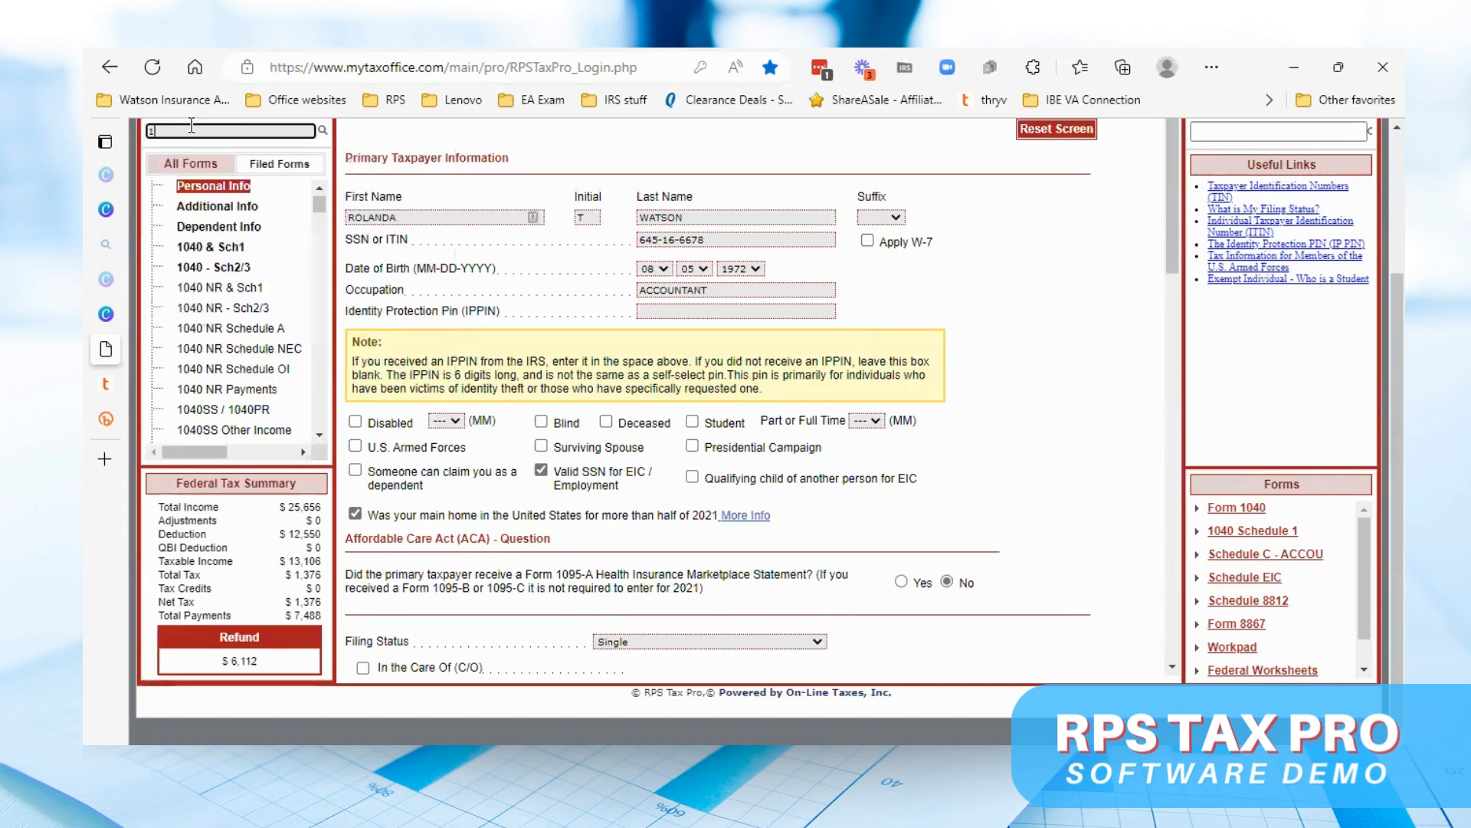
{"action": "type", "text": "099"}
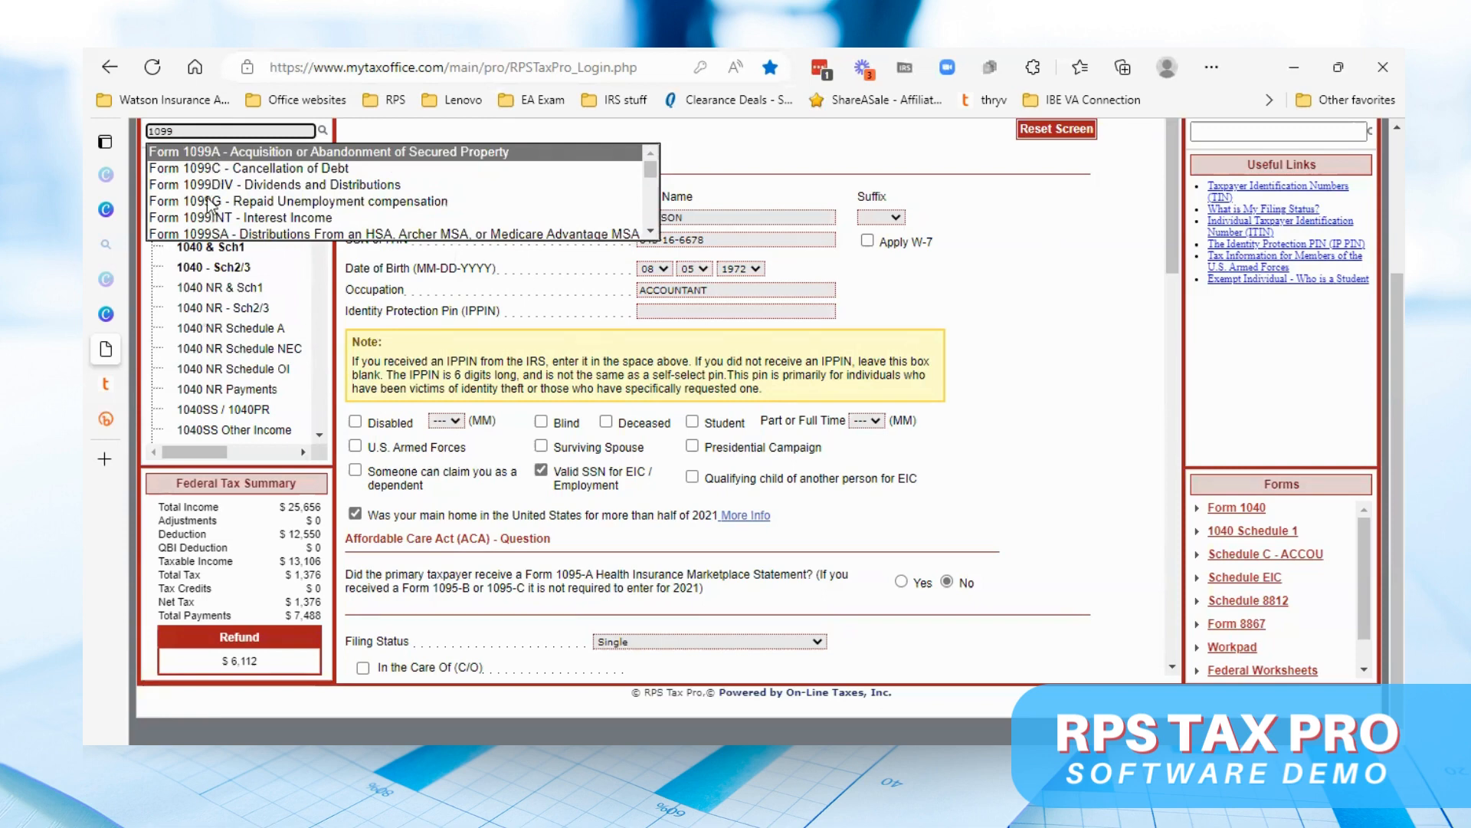
- Search the available forms for w2 instead, and clear the form search
{"action": "key", "text": "BackSpace"}
{"action": "key", "text": "BackSpace"}
{"action": "key", "text": "BackSpace"}
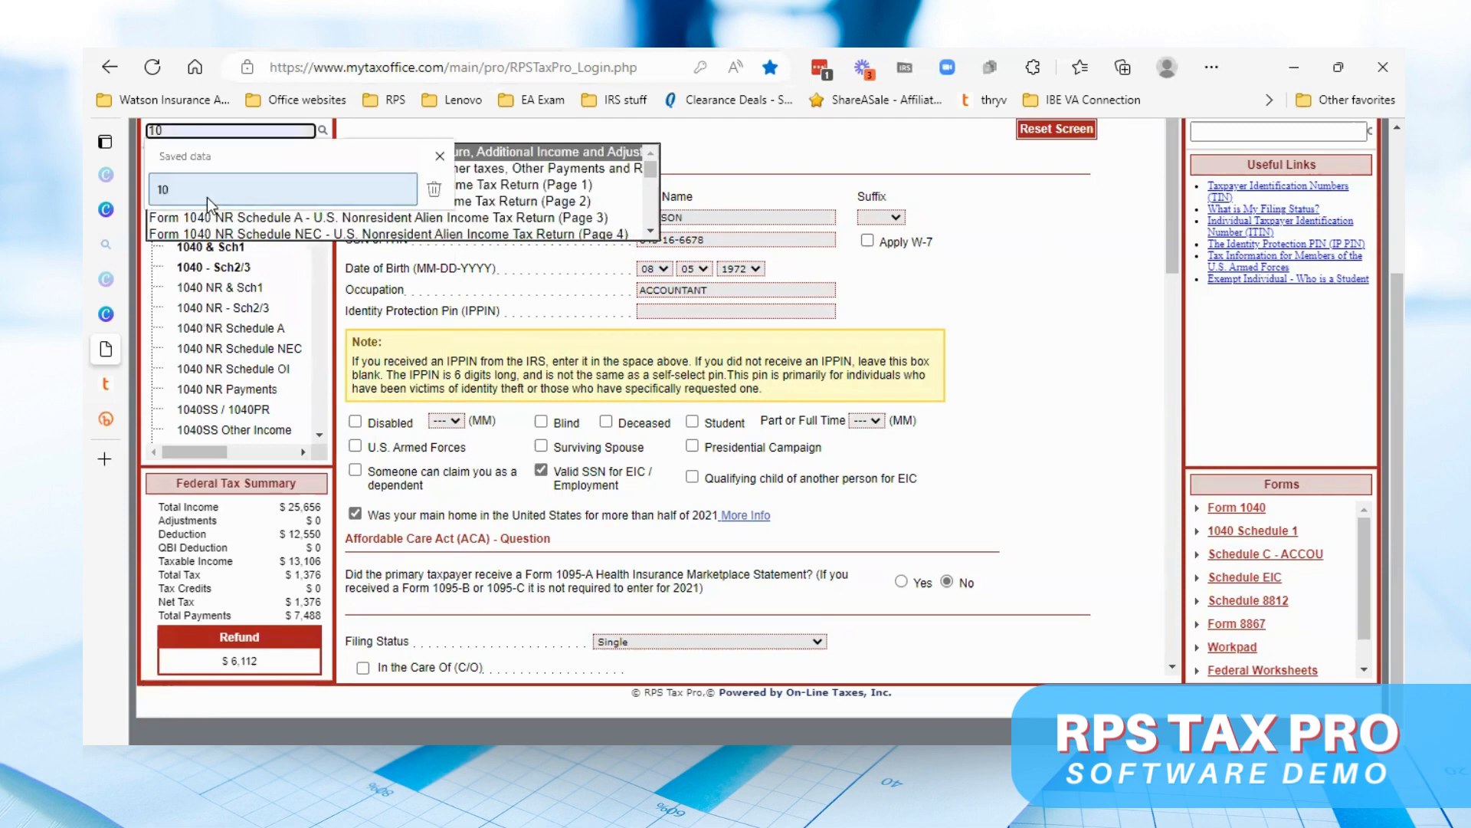
{"action": "key", "text": "BackSpace"}
{"action": "type", "text": "w2"}
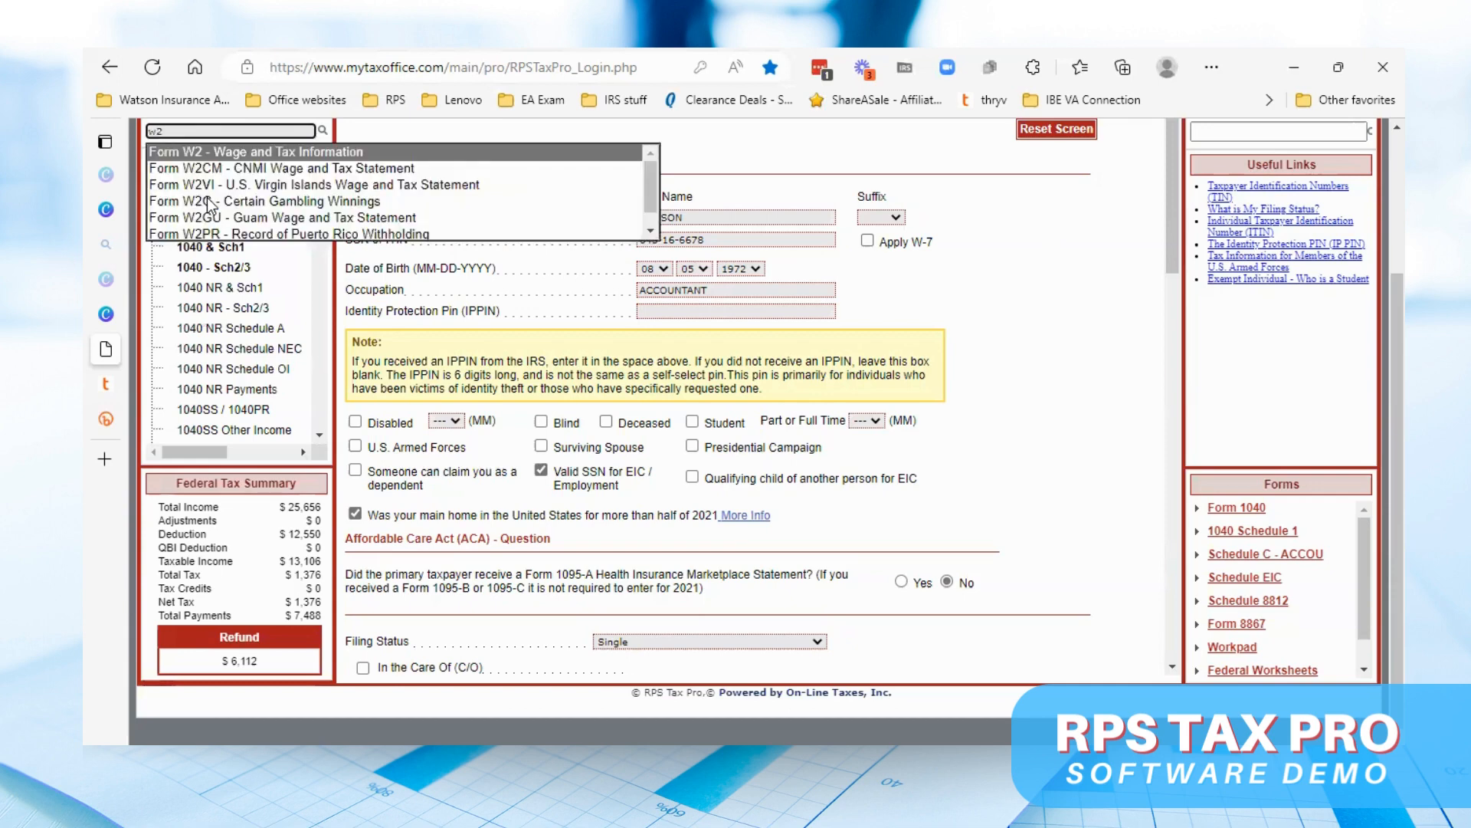
{"action": "key", "text": "BackSpace"}
{"action": "key", "text": "BackSpace"}
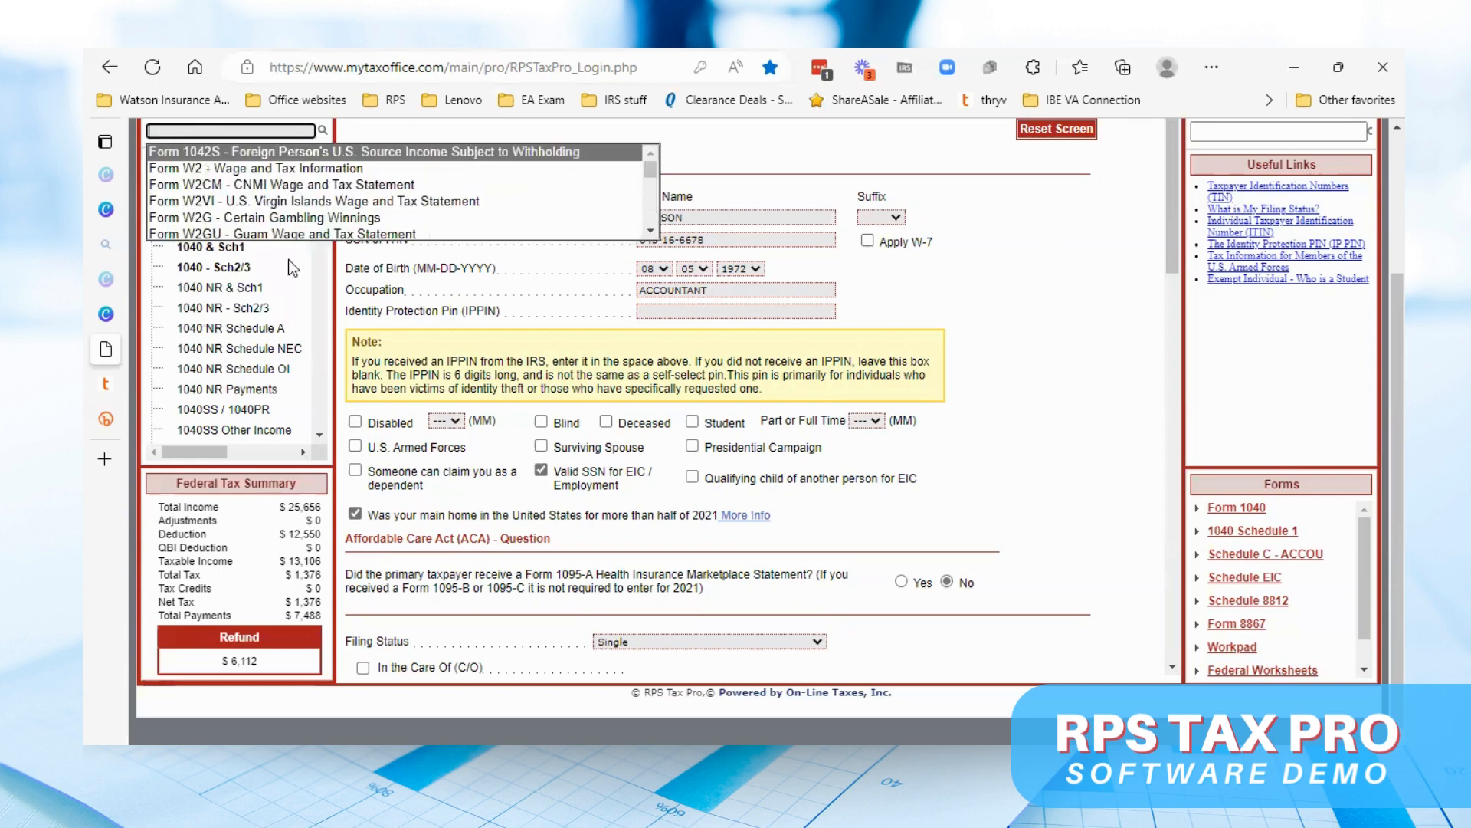
{"action": "left_click", "coordinate": [909, 157]}
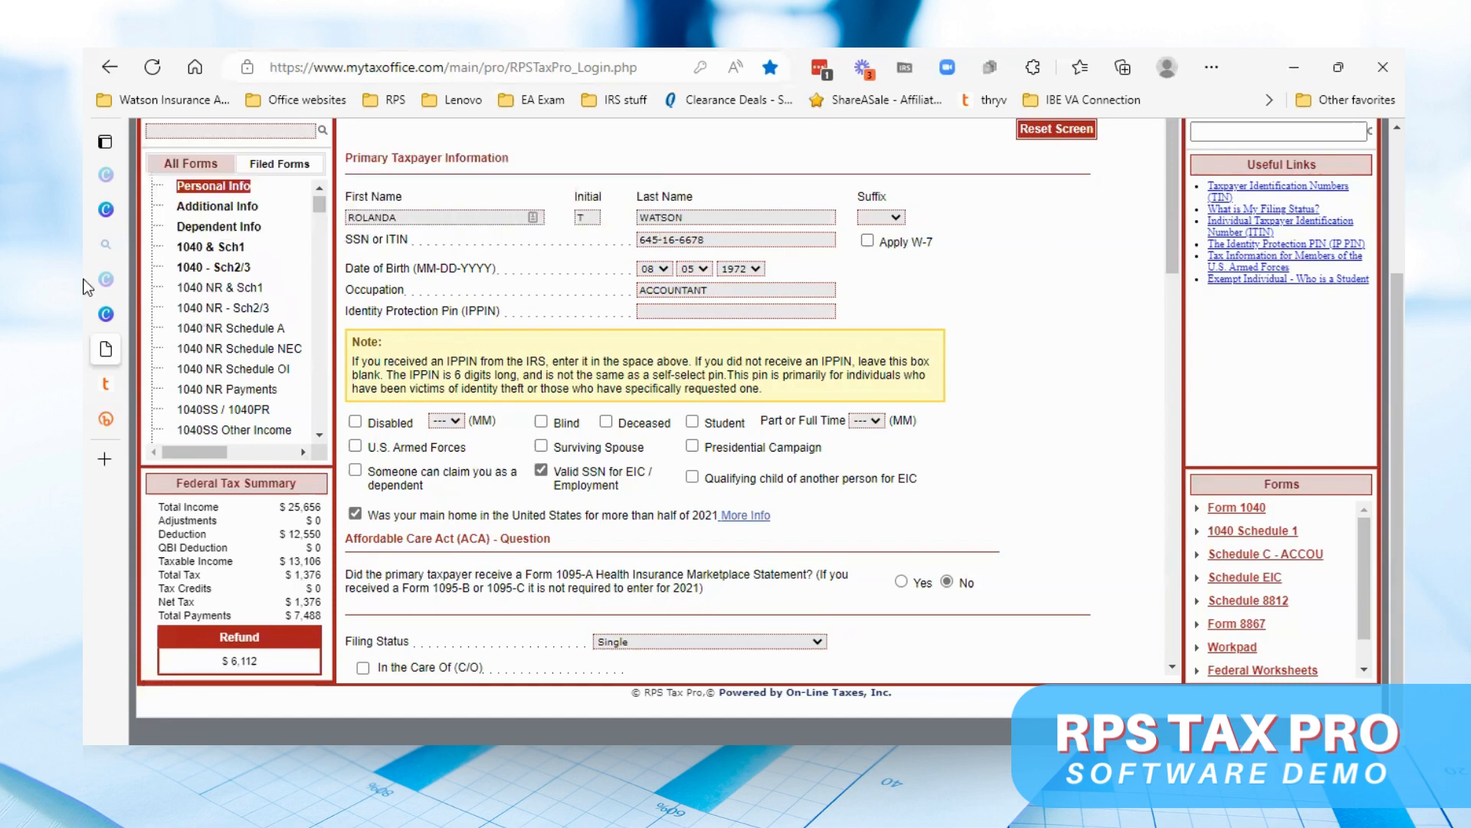
- Open the 1040 & Sch1 form and view all related forms for the wages line, closing the list when done
{"action": "left_click", "coordinate": [234, 250]}
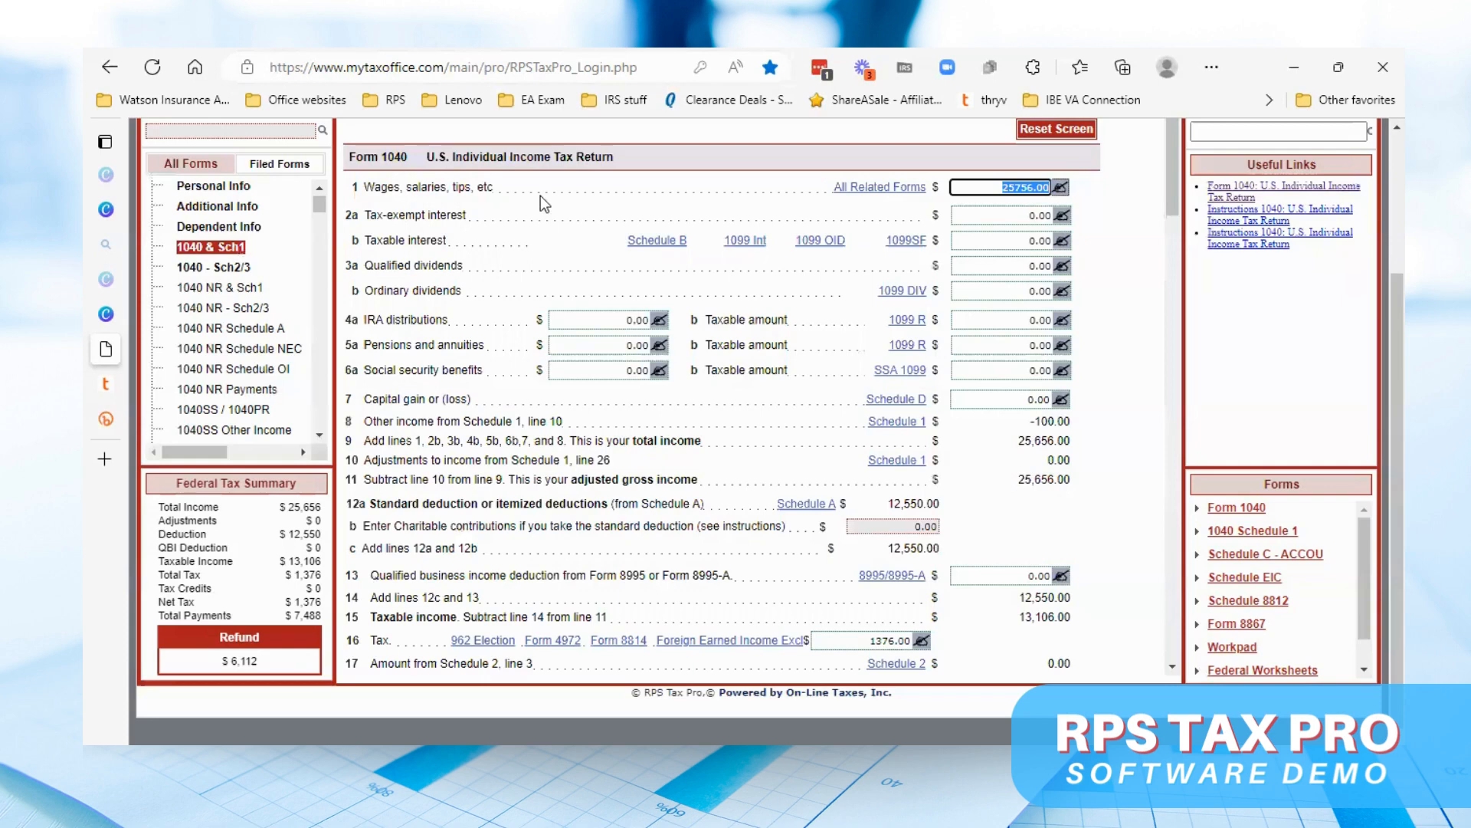
{"action": "left_click", "coordinate": [881, 191]}
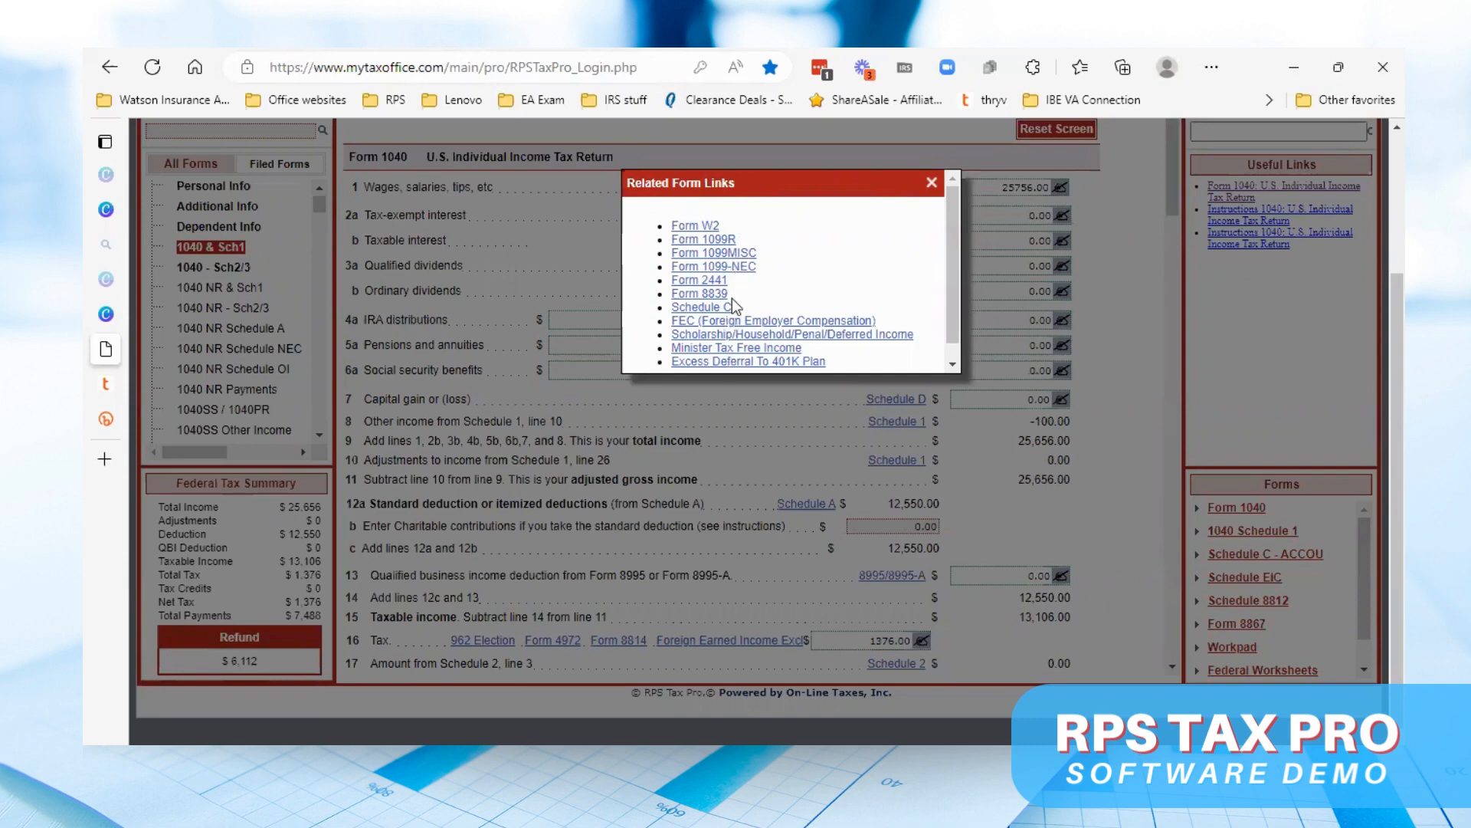
{"action": "left_click", "coordinate": [932, 182]}
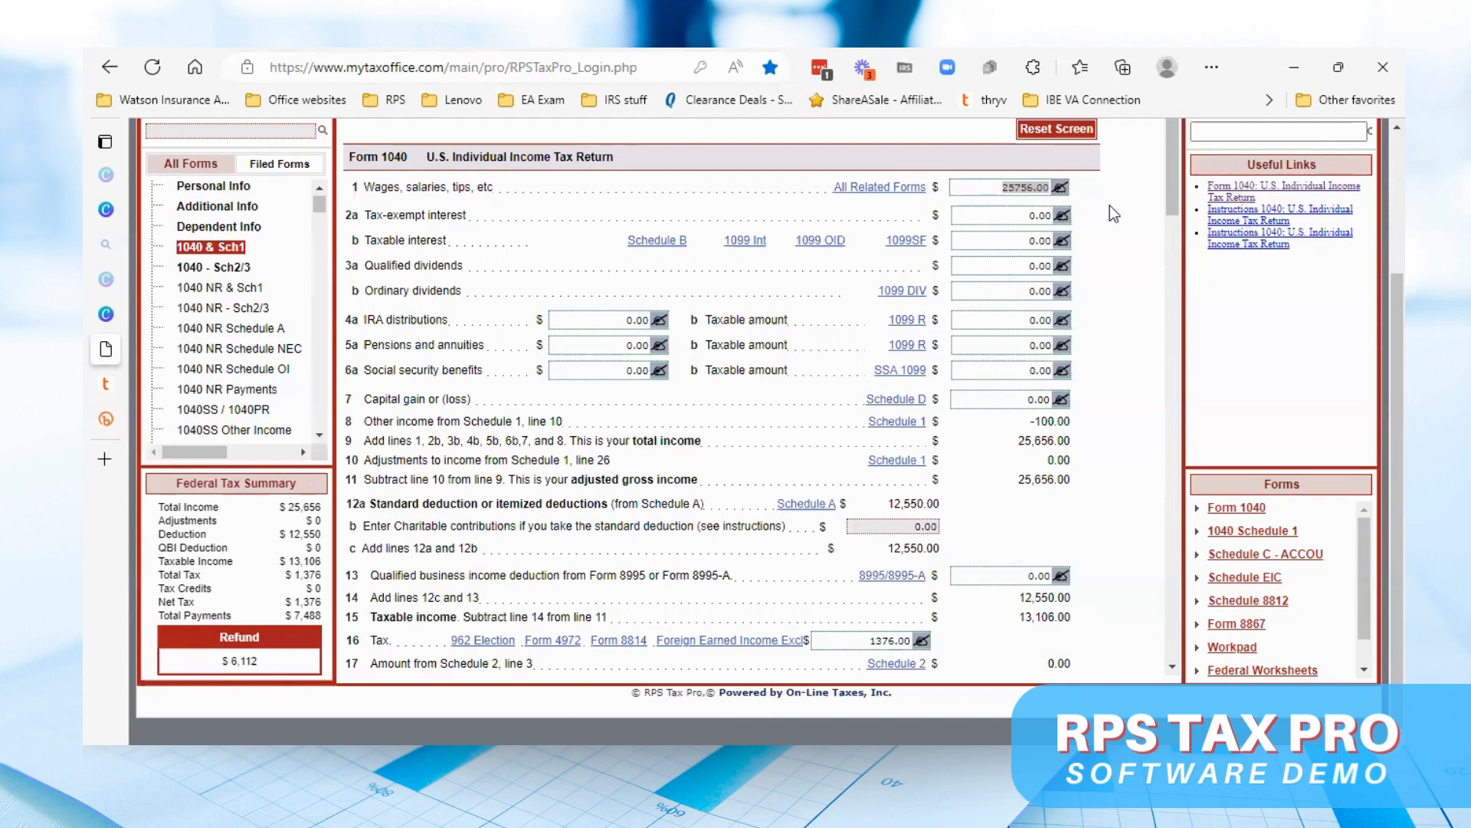
{"action": "left_click", "coordinate": [1004, 216]}
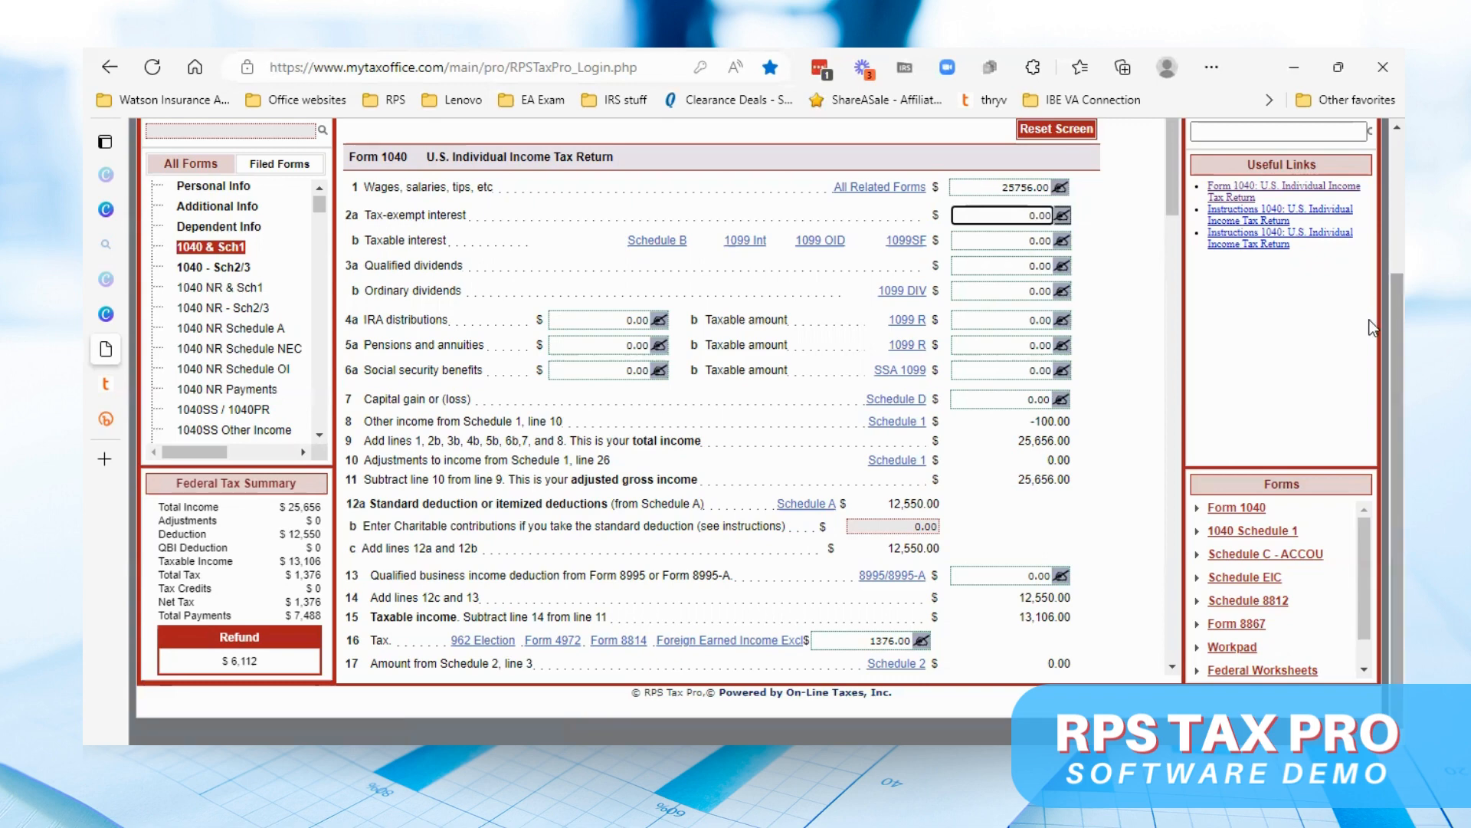
- Review the Personal Info form down to the resident state and other-state questions, and open the Dependent Info summary
{"action": "left_click_drag", "start_coordinate": [1397, 327], "coordinate": [1397, 251]}
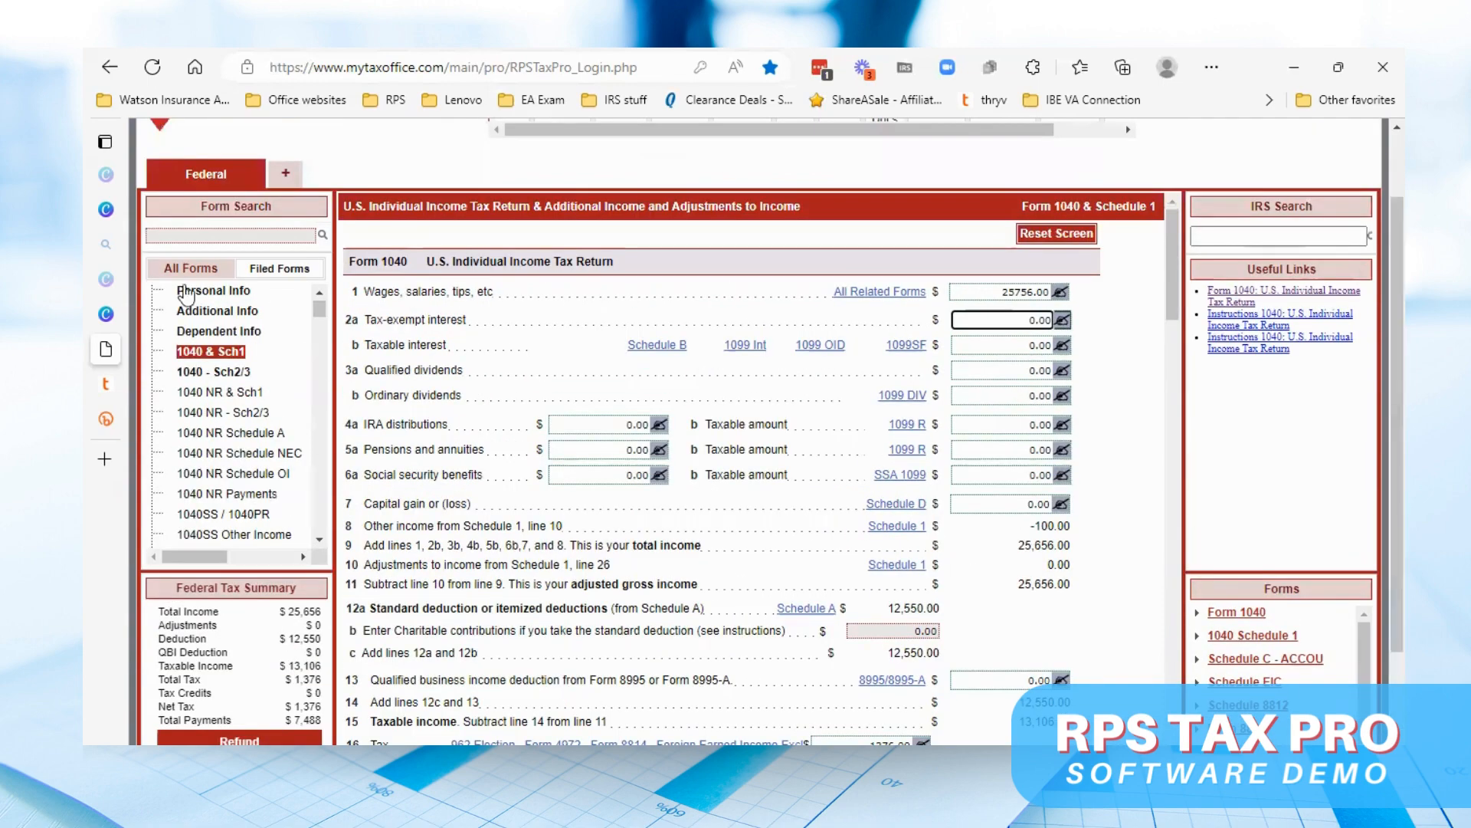
{"action": "left_click", "coordinate": [187, 291]}
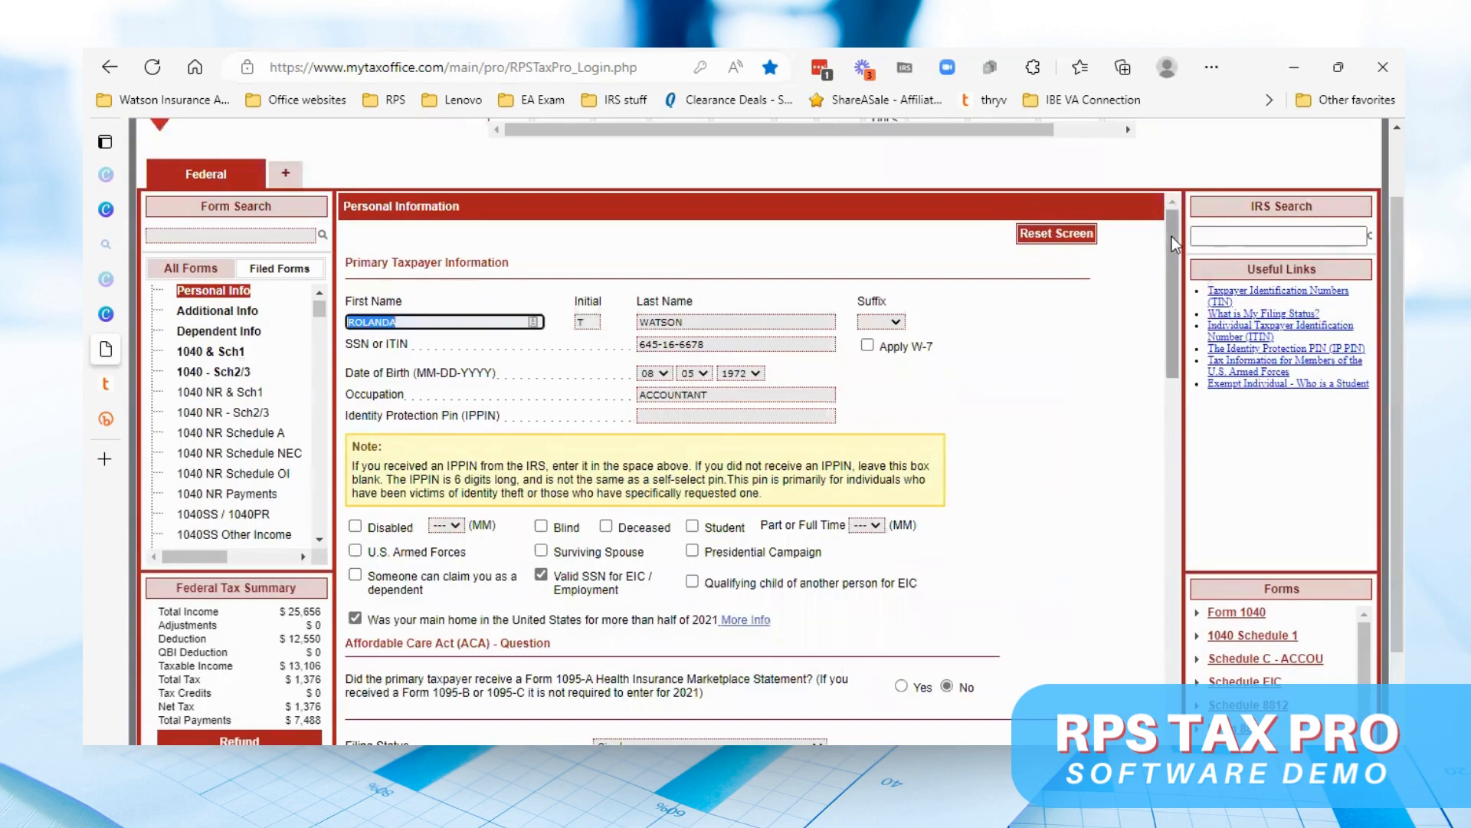
{"action": "left_click_drag", "start_coordinate": [1168, 274], "coordinate": [1278, 554]}
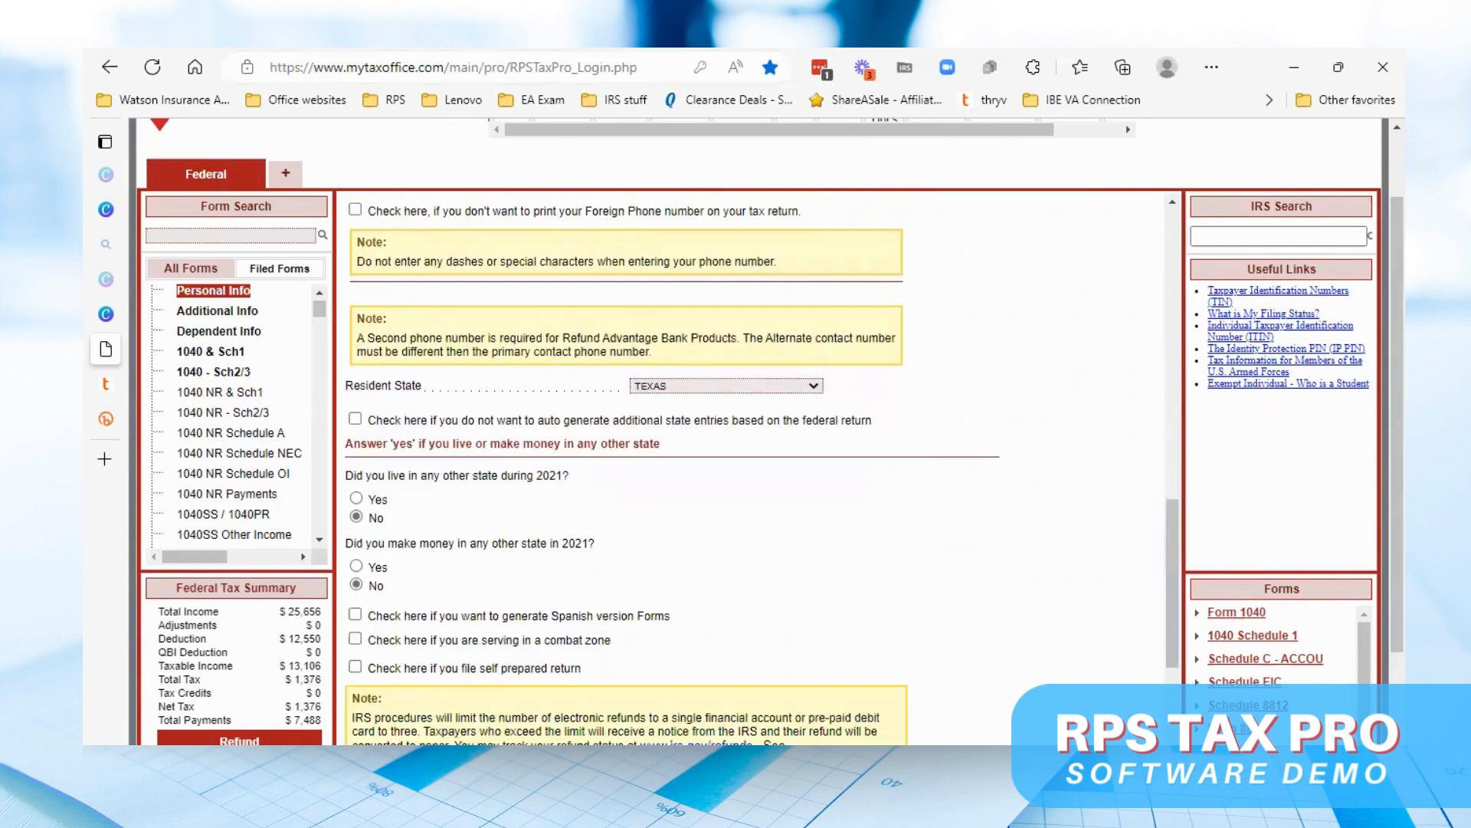
{"action": "left_click_drag", "start_coordinate": [1397, 536], "coordinate": [1397, 565]}
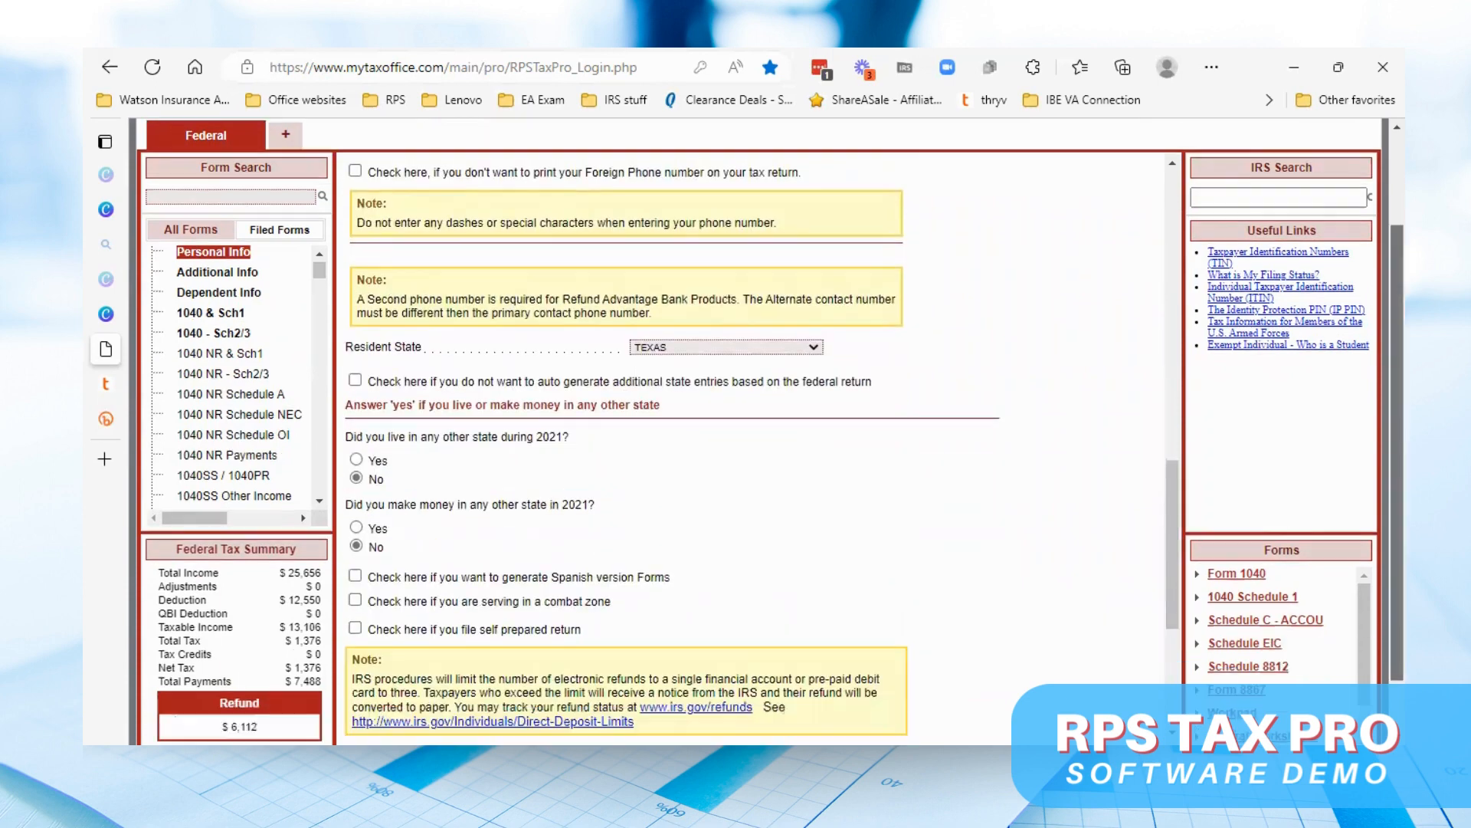
{"action": "scroll", "coordinate": [1326, 707], "scroll_direction": "down", "scroll_amount": 1}
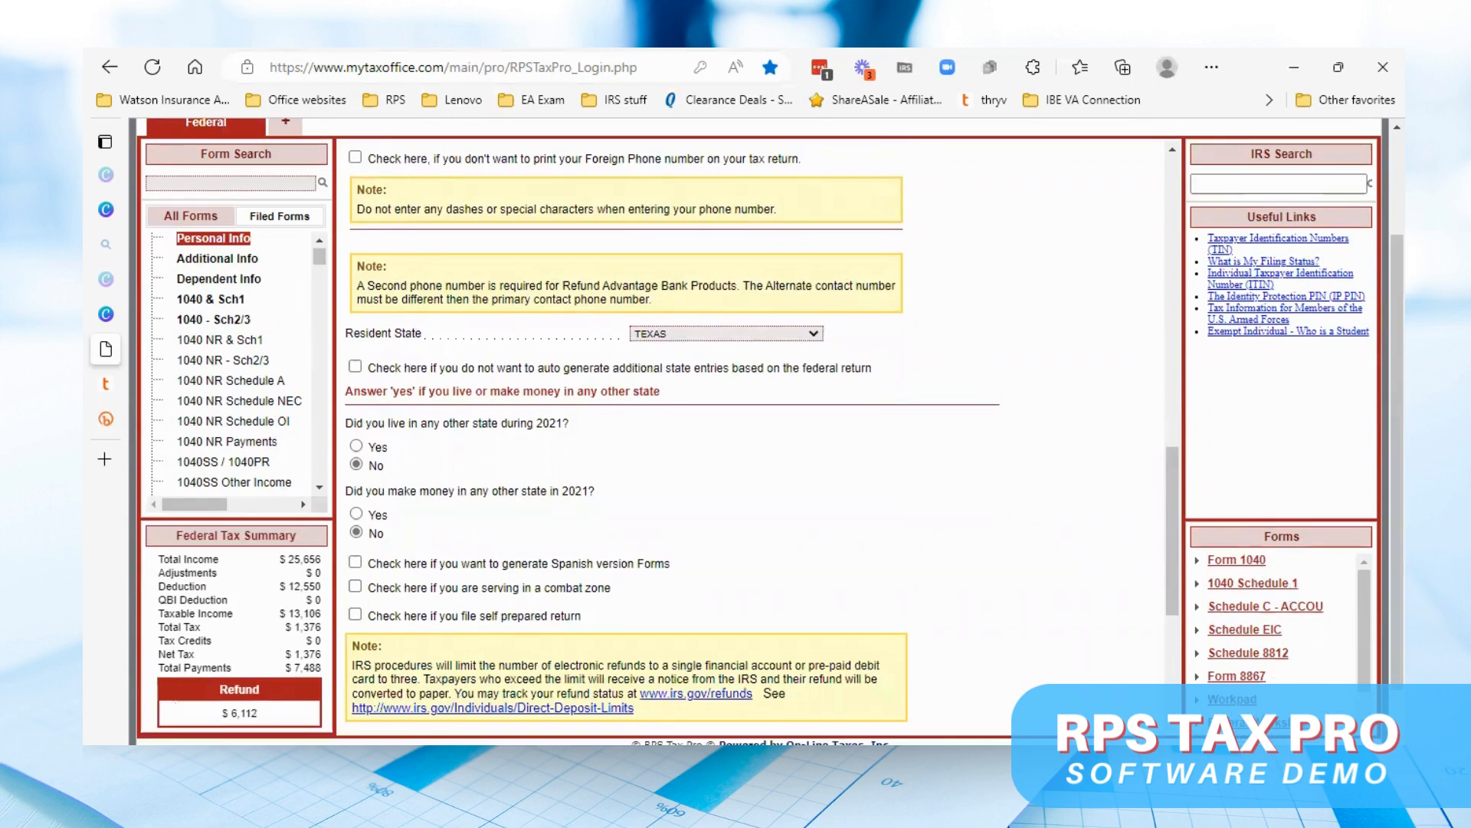
{"action": "scroll", "coordinate": [759, 429], "scroll_direction": "up", "scroll_amount": 1}
{"action": "scroll", "coordinate": [299, 487], "scroll_direction": "up", "scroll_amount": 1}
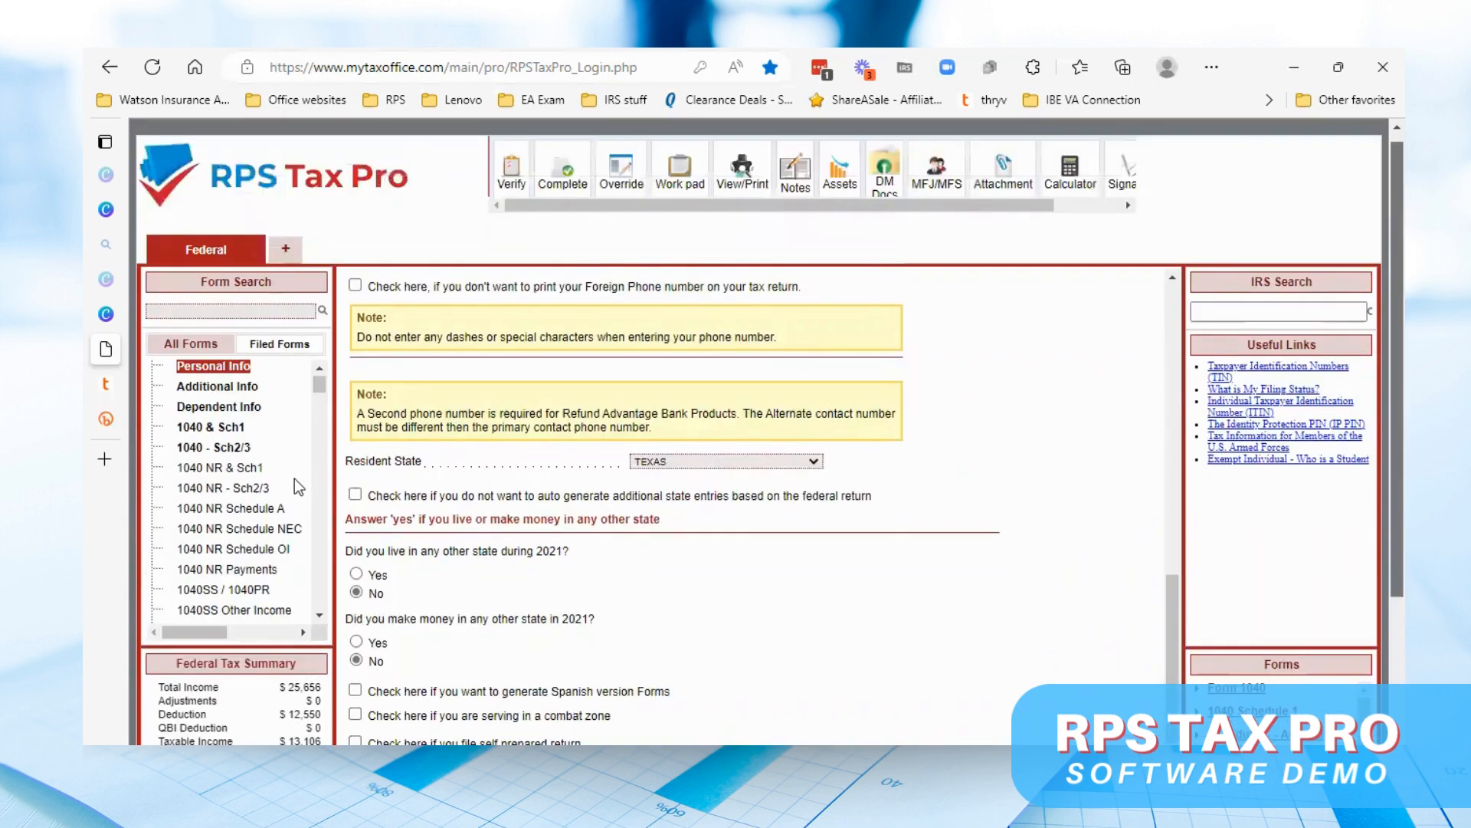
{"action": "left_click", "coordinate": [198, 410]}
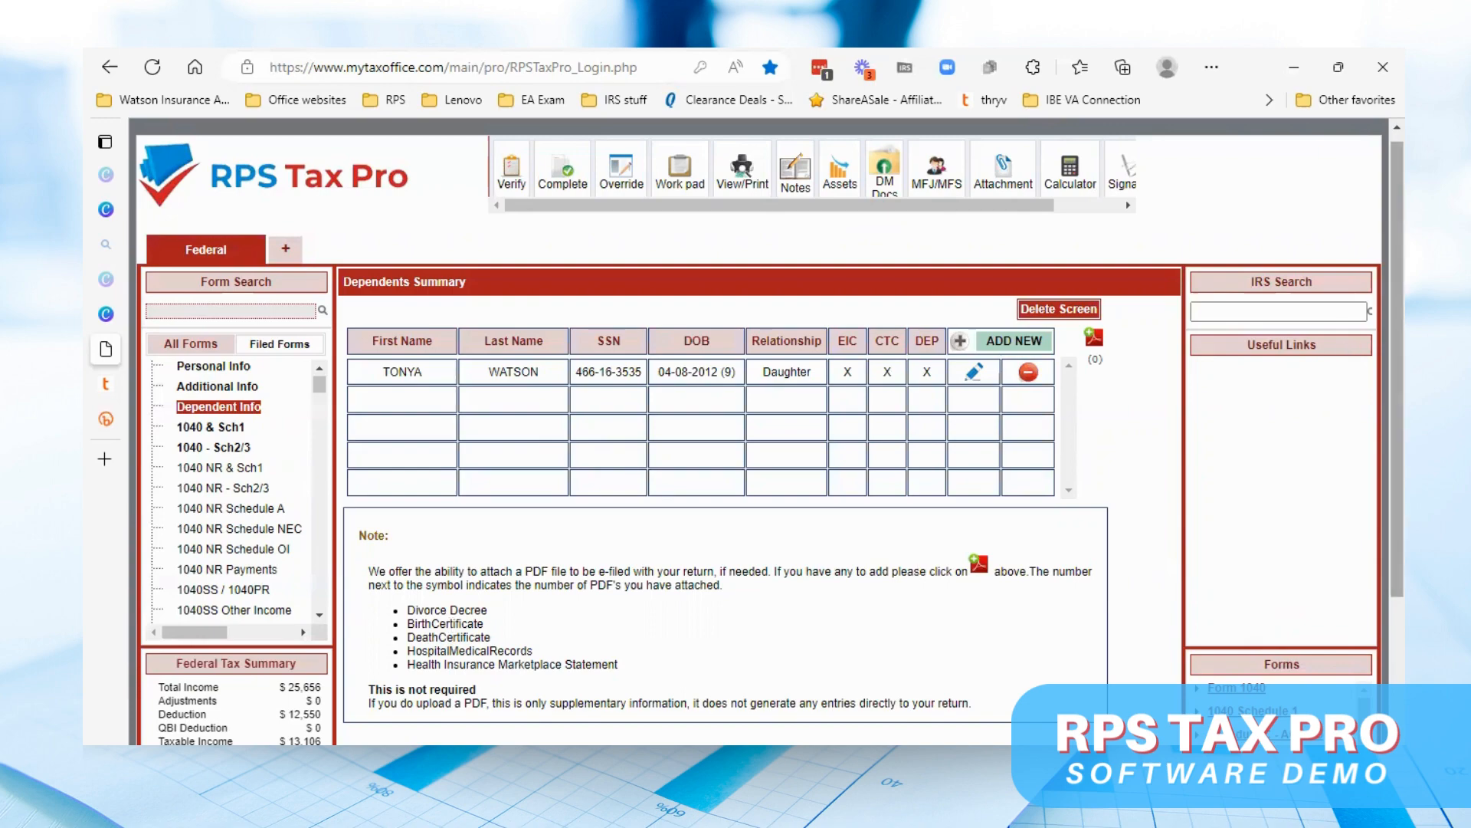
- Return to the 1040 & Sch1 form, verify the return, and close the federal and state messages
{"action": "left_click_drag", "start_coordinate": [1397, 368], "coordinate": [1397, 402]}
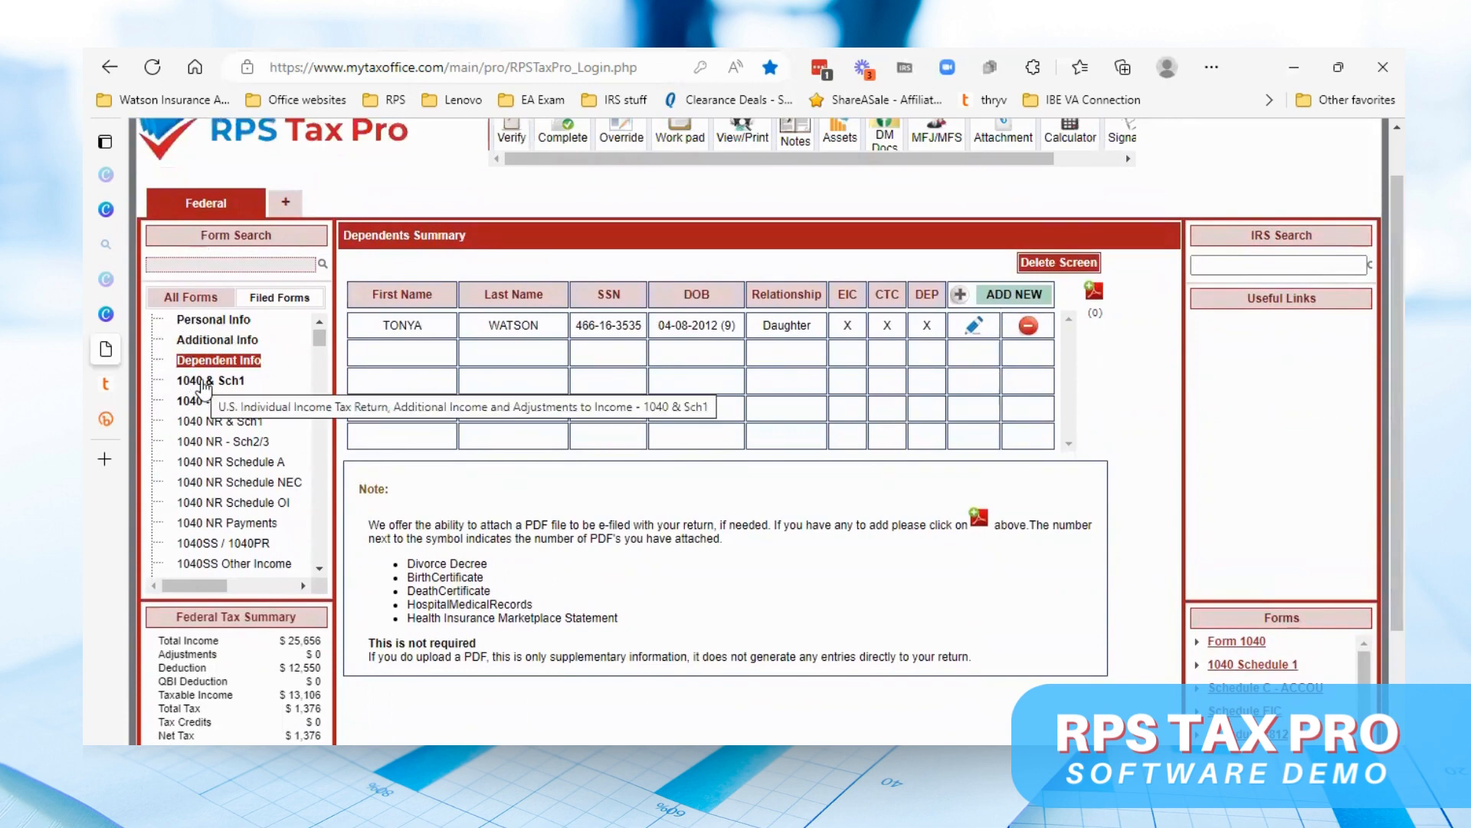
{"action": "left_click", "coordinate": [203, 384]}
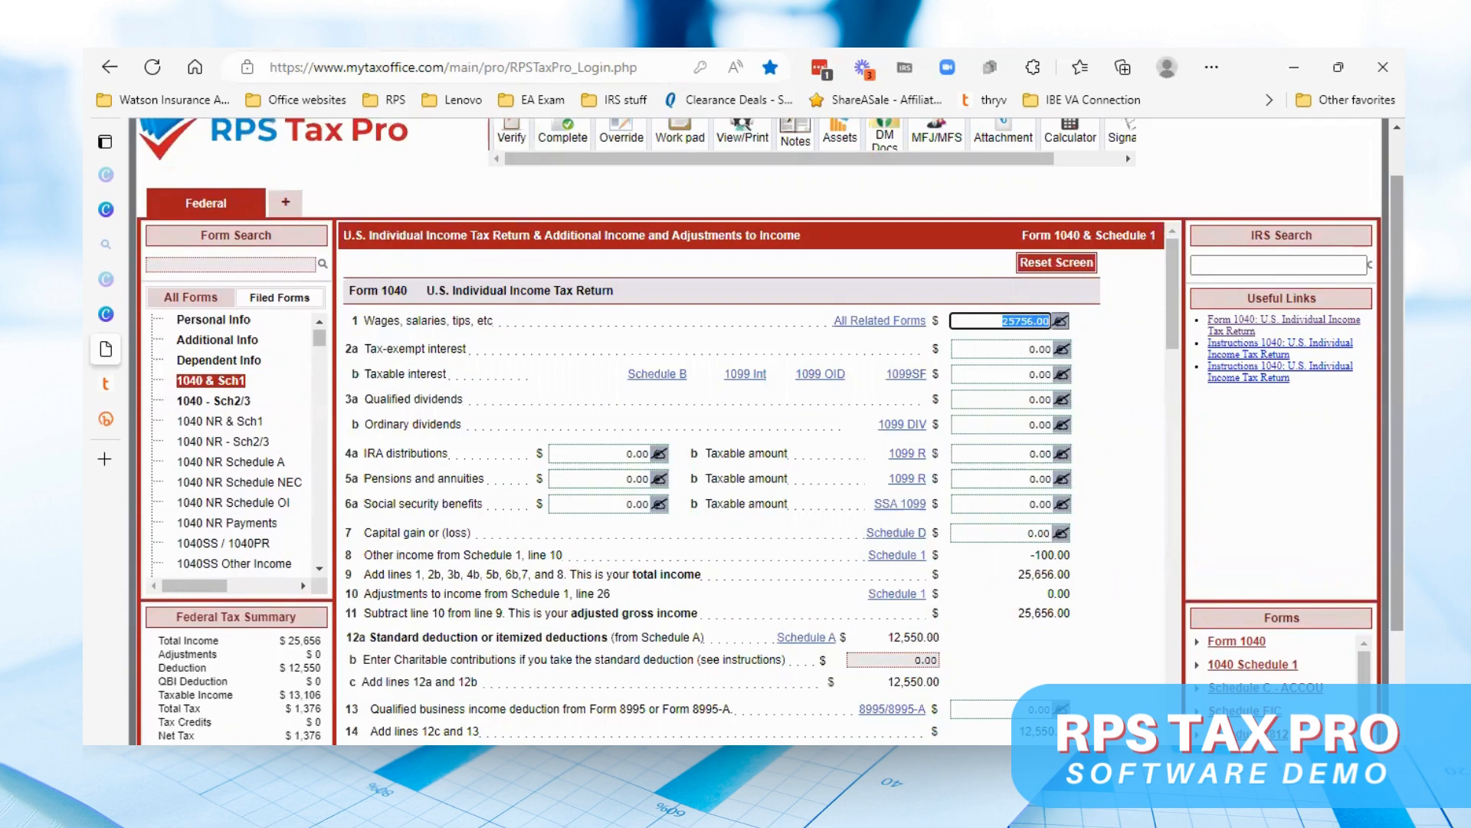
{"action": "scroll", "coordinate": [770, 431], "scroll_direction": "up", "scroll_amount": 1}
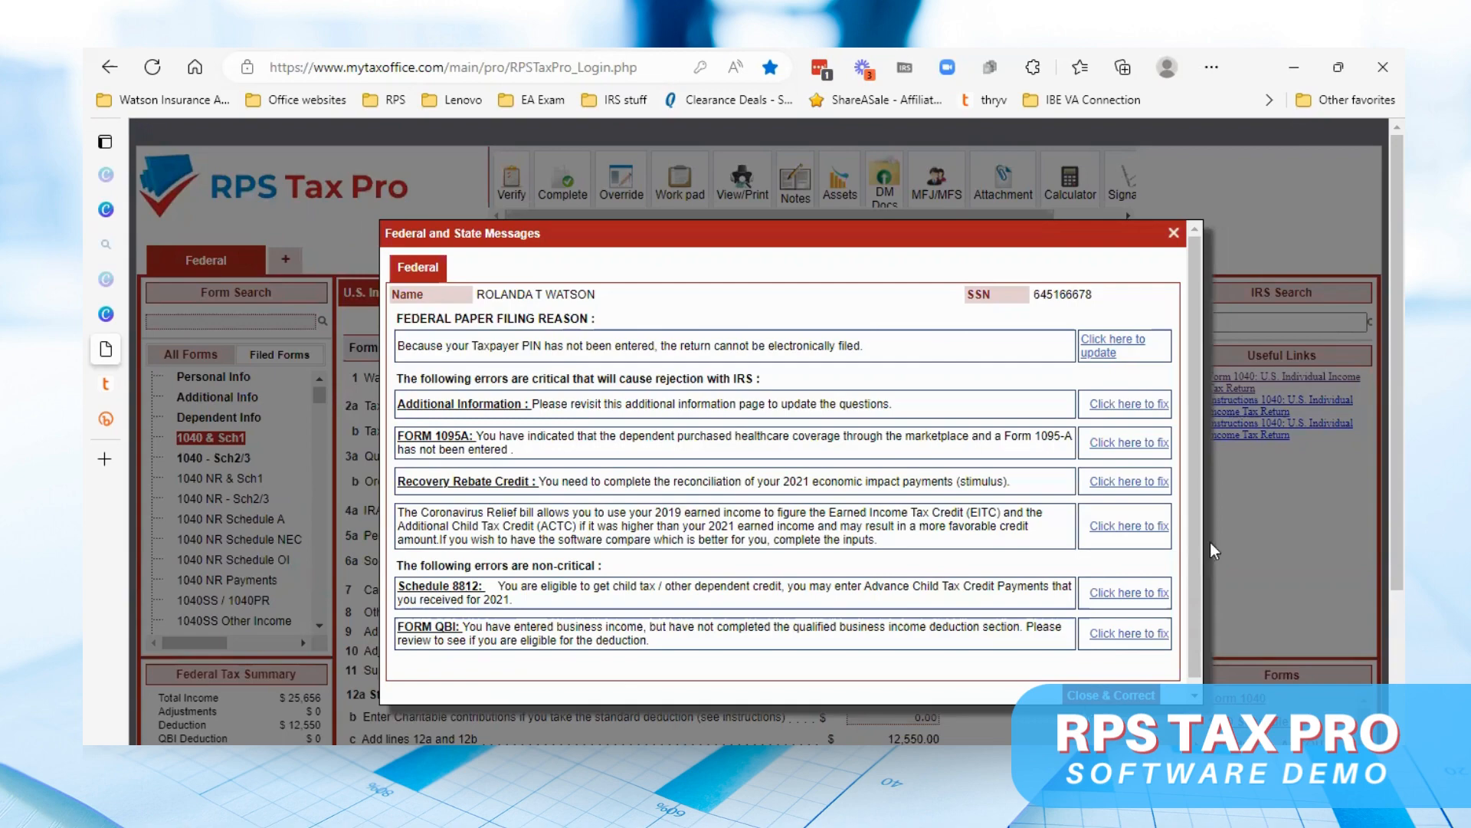
{"action": "left_click", "coordinate": [1123, 699]}
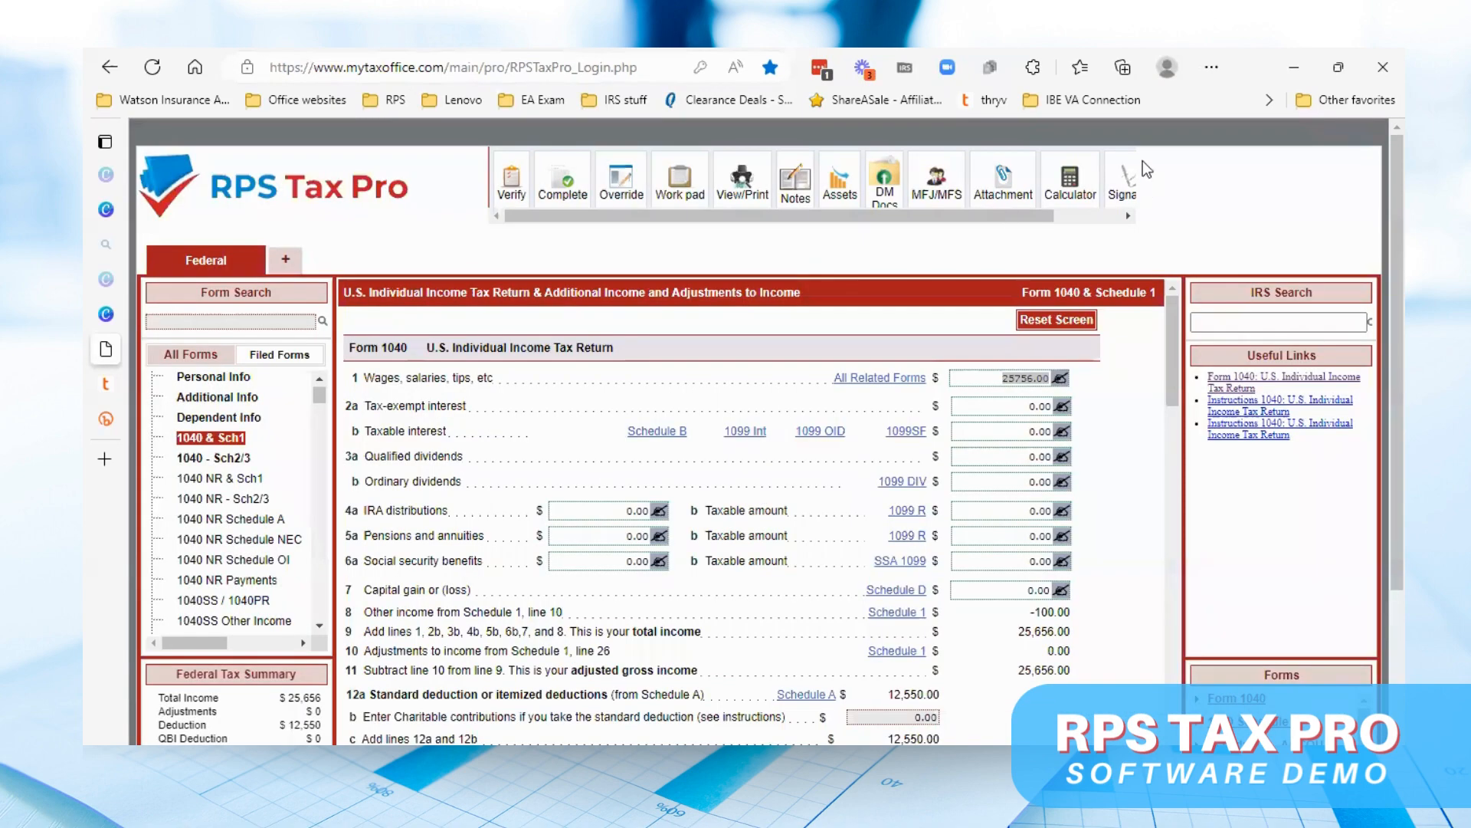